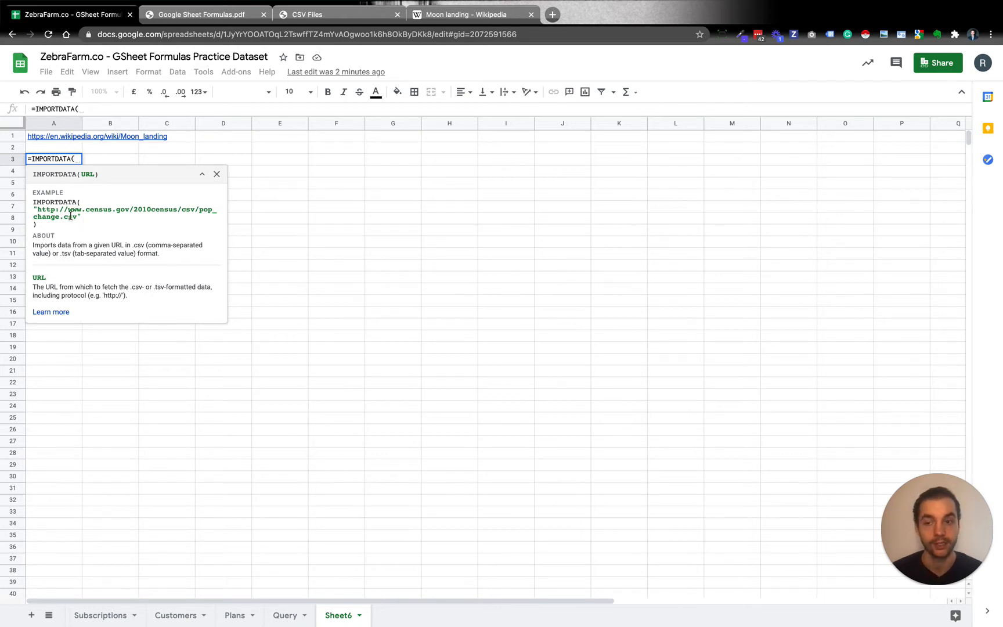
Copy the CSV Files page's web address and paste it into cell E1 of the spreadsheet, discarding the unfinished IMPORTDATA formula in A3
left_click(336, 19)
left_click(312, 37)
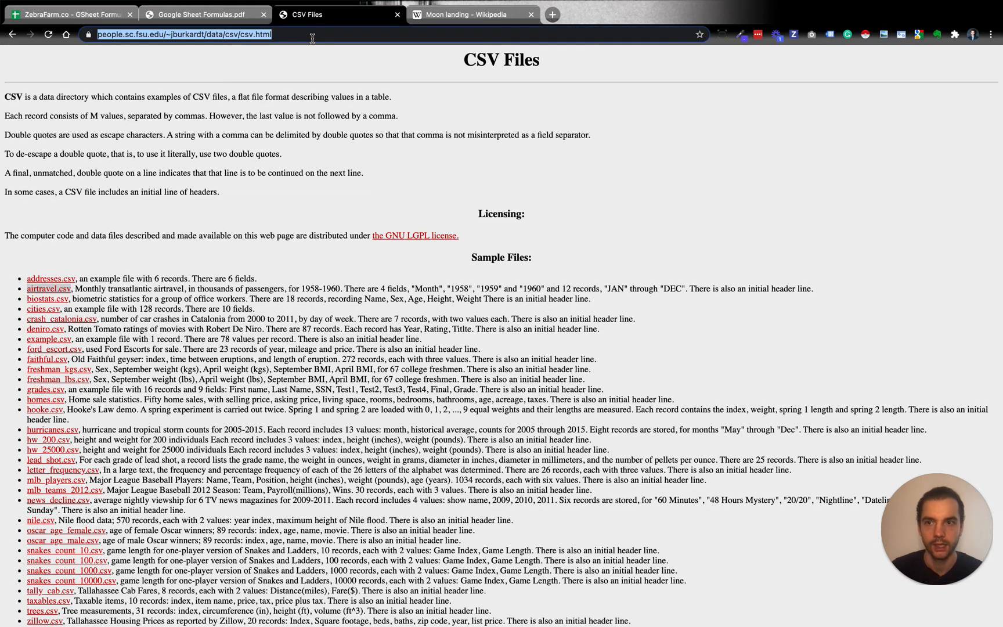
left_click(107, 265)
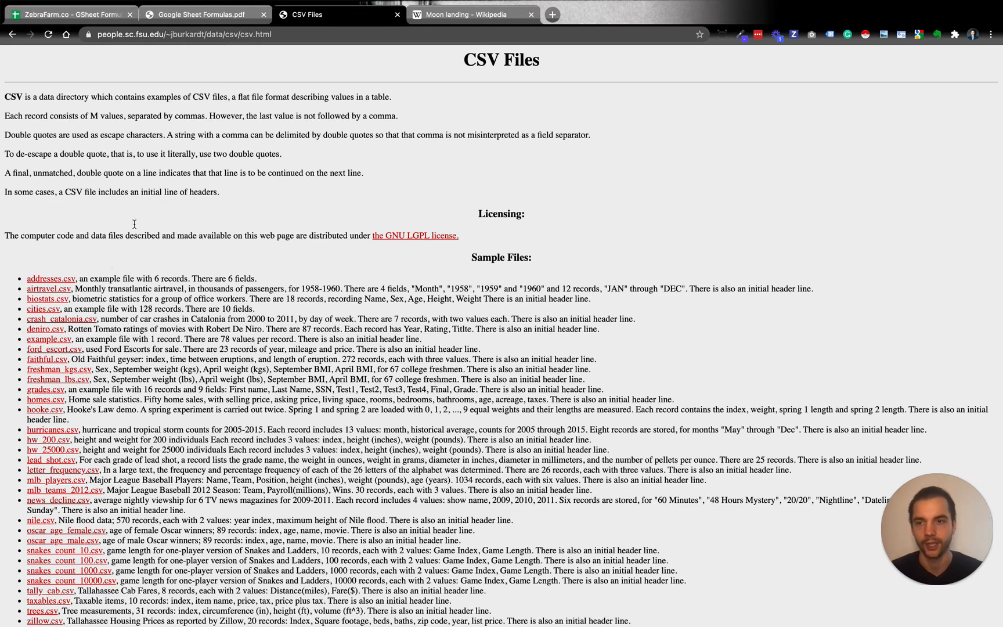
left_click(198, 36)
key("ctrl+c")
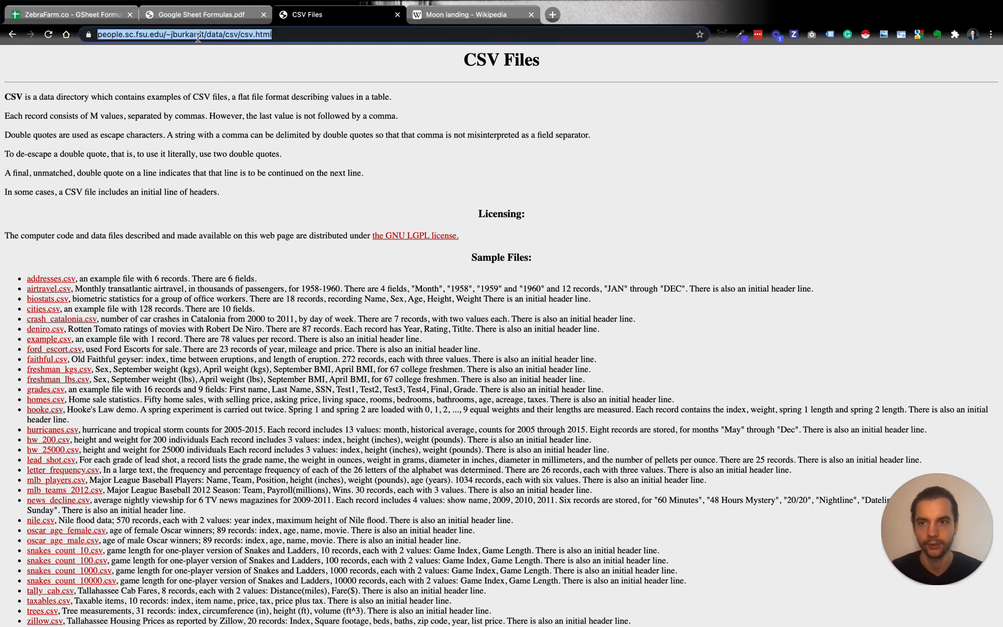
left_click(72, 15)
left_click(271, 141)
type("//people.sc.fsu.edu/~jburkardt/data/csv/csv.html")
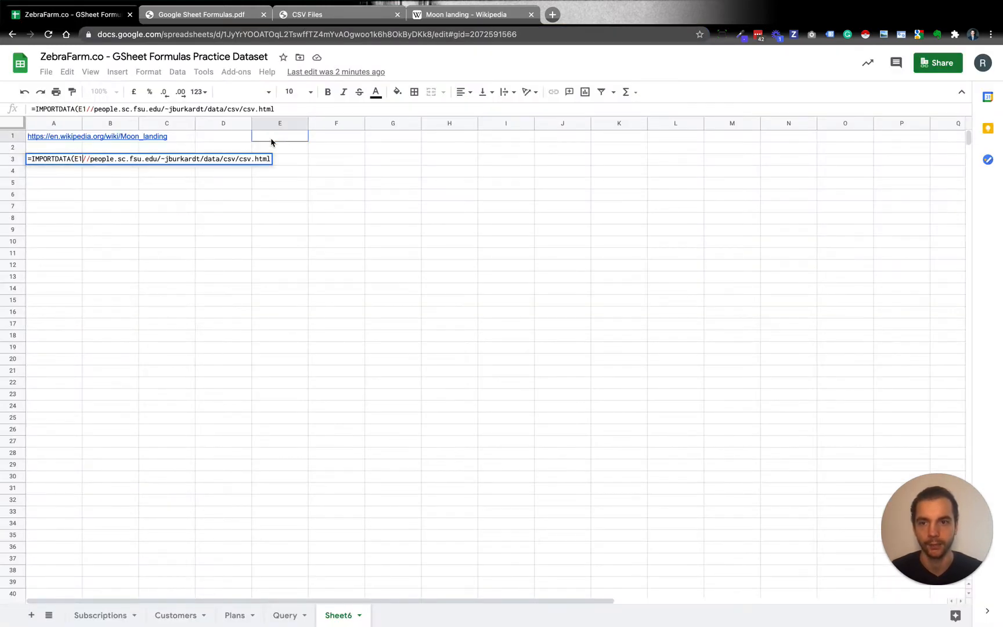
key("Escape")
left_click(274, 139)
key("ctrl+v")
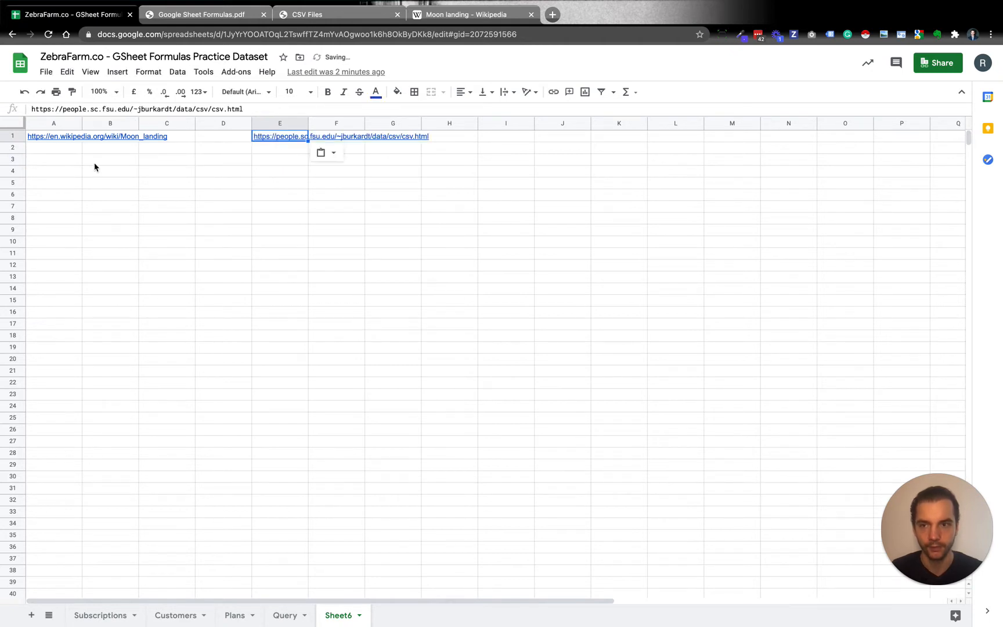
Select cell A3 as the destination and copy the link address of addresses.csv from the CSV Files page
left_click(54, 163)
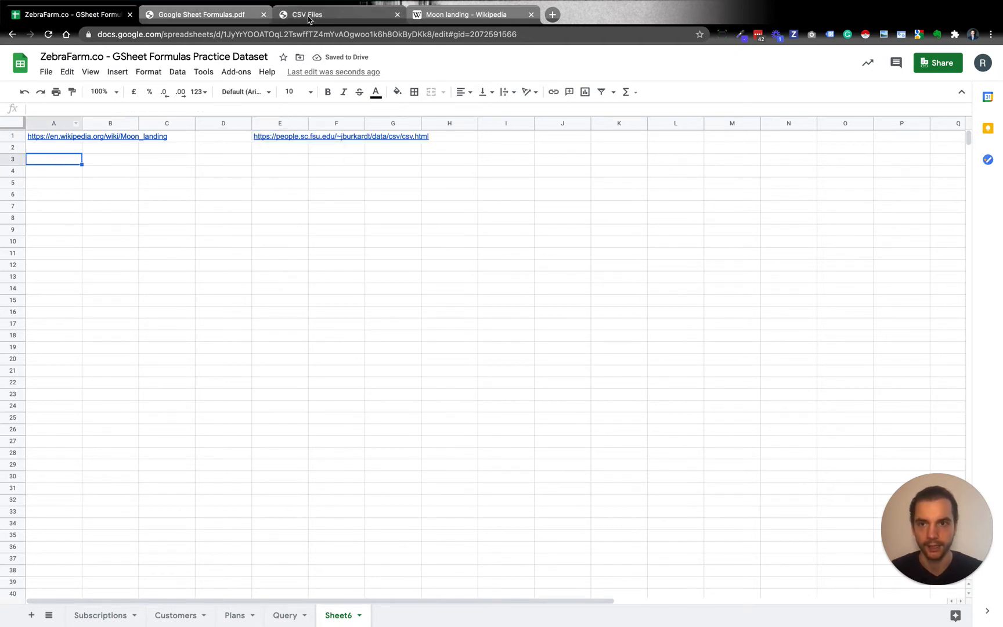
left_click(296, 15)
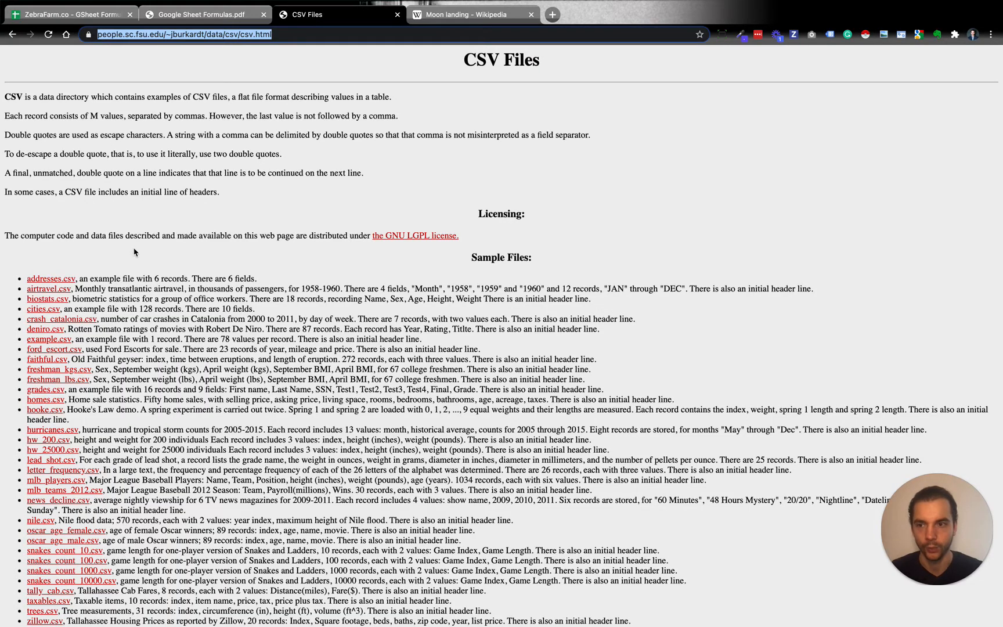
right_click(54, 283)
key("Escape")
right_click(53, 283)
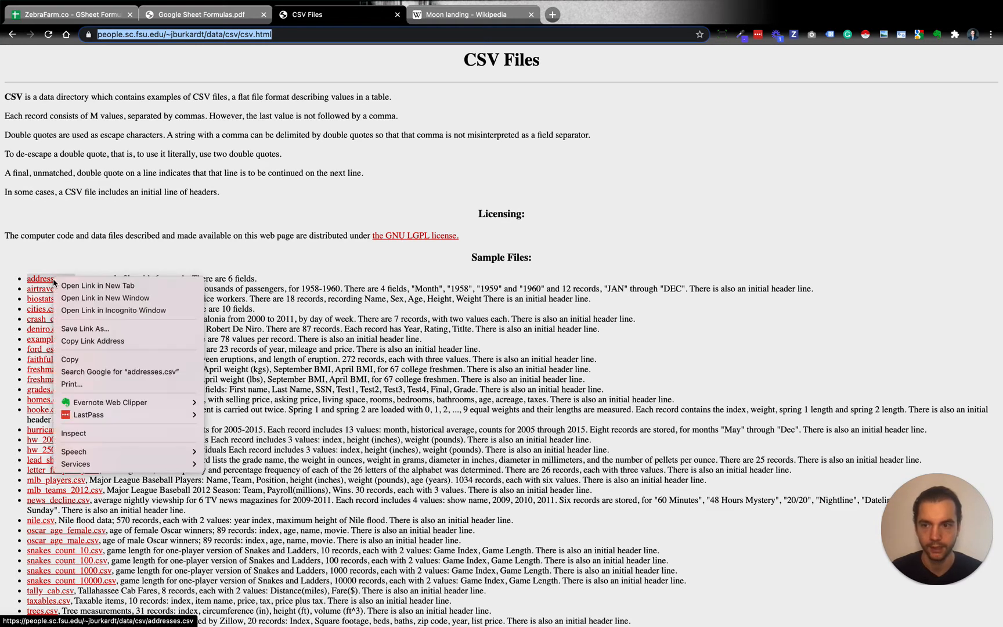
left_click(86, 345)
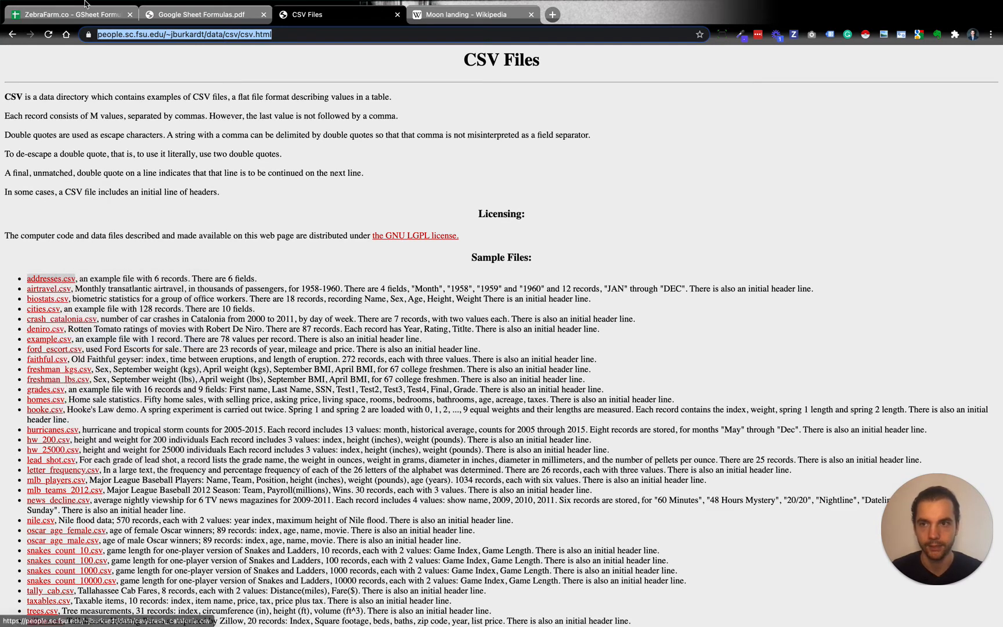
Import addresses.csv into cell A3 of the spreadsheet with an IMPORTDATA formula containing the copied link in double quotes
left_click(73, 15)
type("=importd")
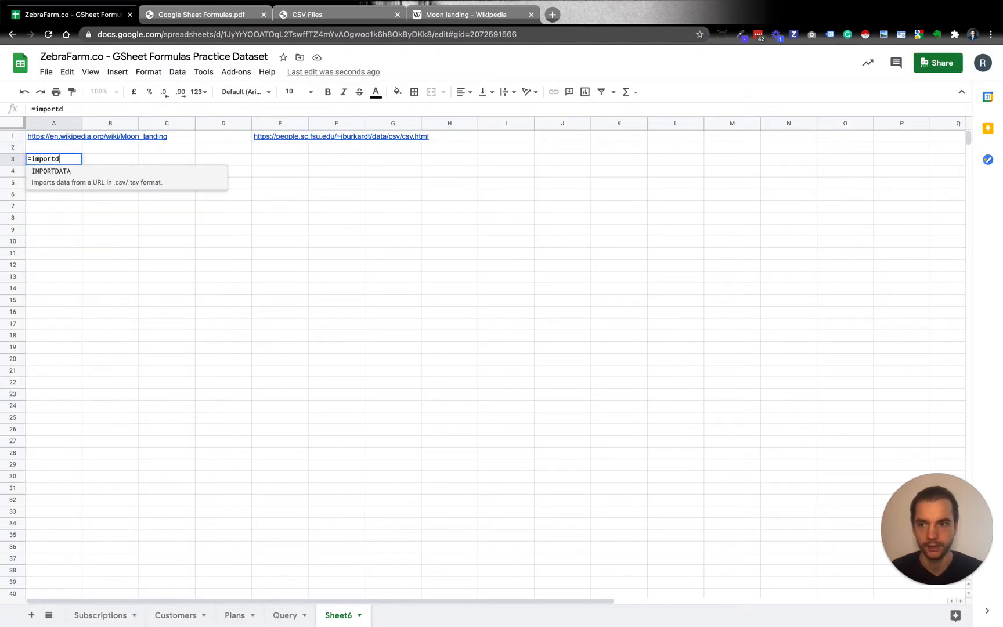
key("Tab")
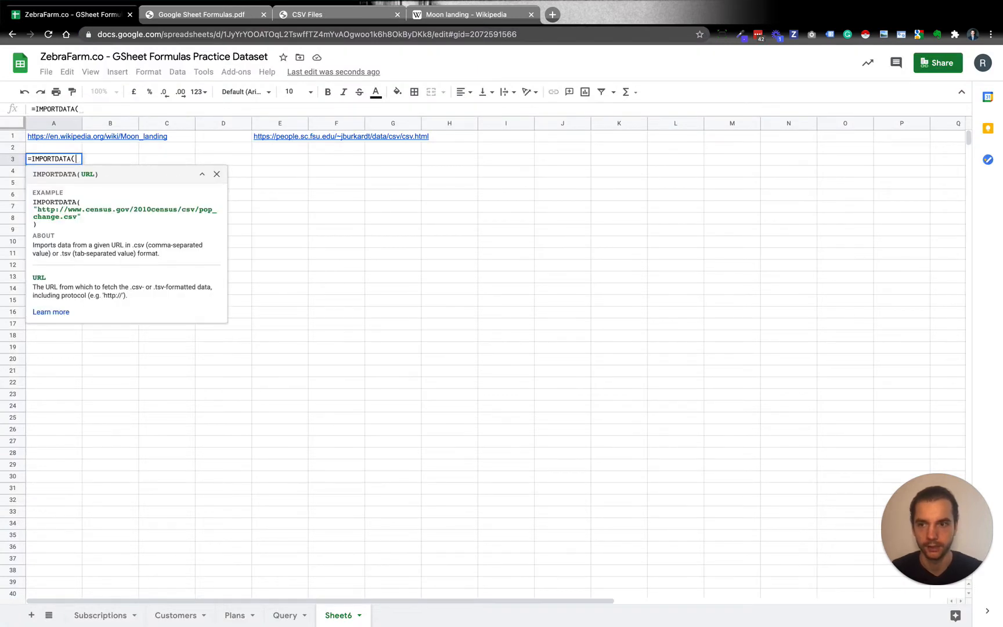
type("\"")
type("https://people.sc.fsu.edu/~jburkardt/data/csv/addresses.csv")
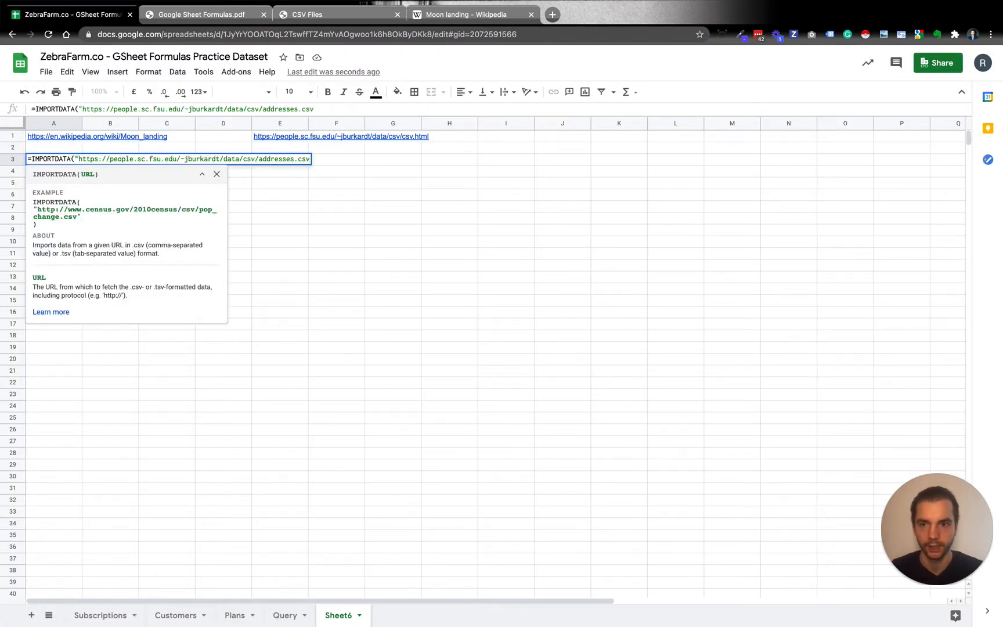
type("\")")
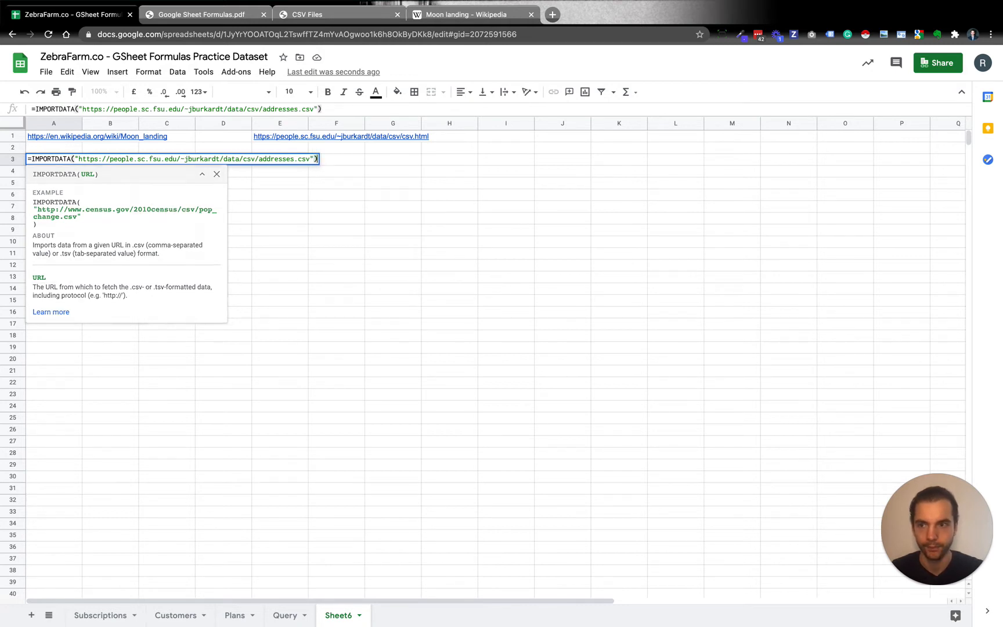
key("Return")
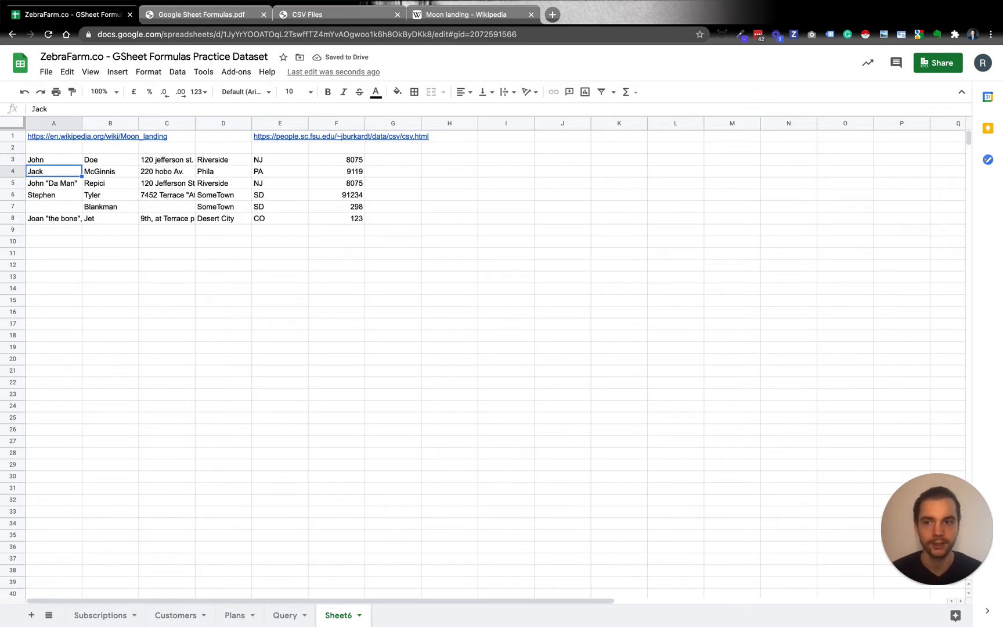
Select cell A10 as the next destination and copy the link address of airtravel.csv from the CSV Files page
key("Up")
key("Down")
key("Down")
key("Down")
key("Down")
key("Down")
key("Down")
key("Down")
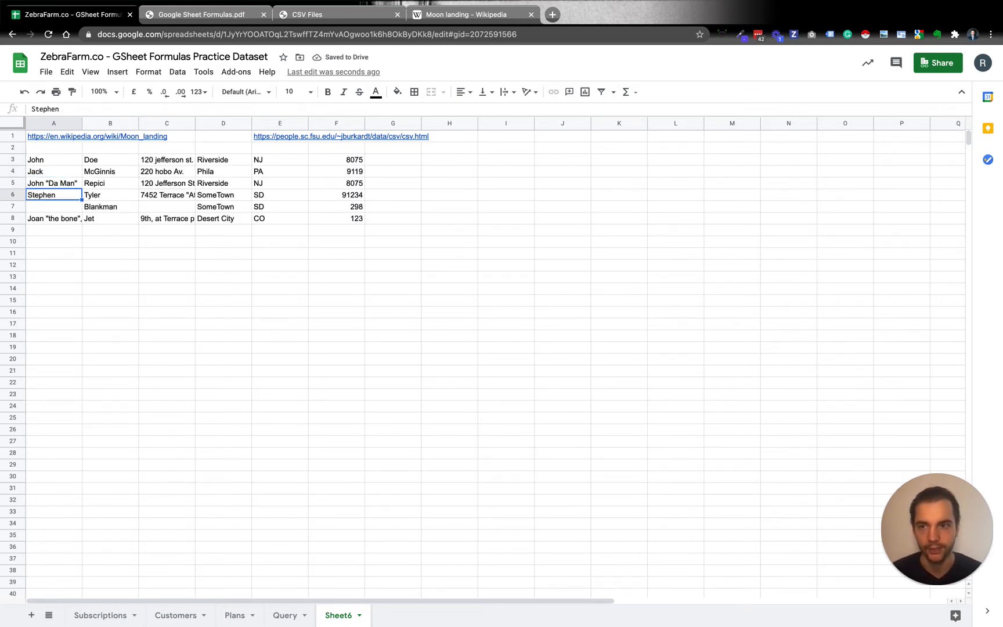
left_click(318, 19)
left_click(107, 261)
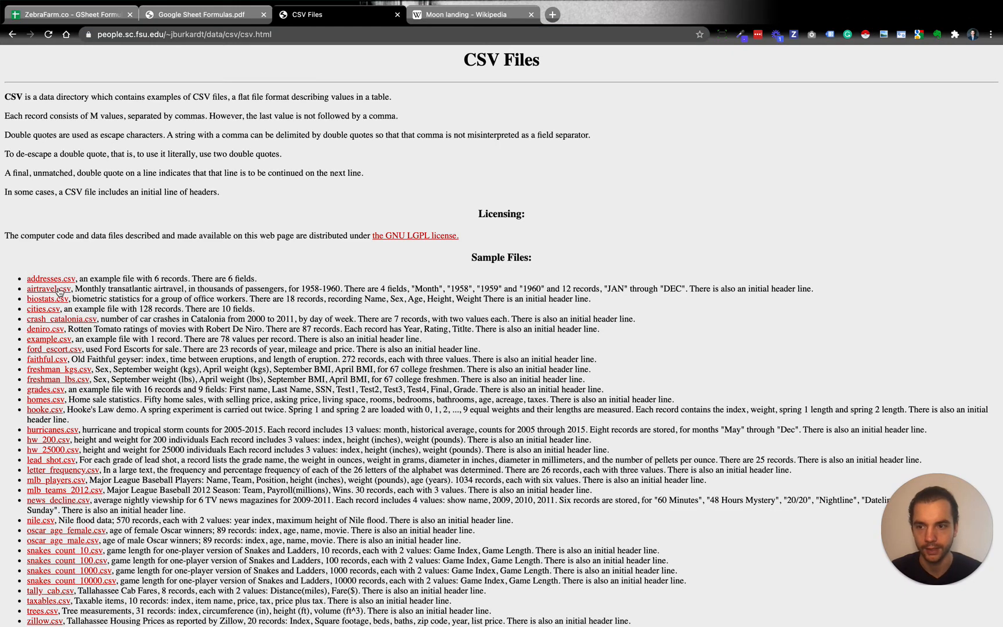
right_click(59, 291)
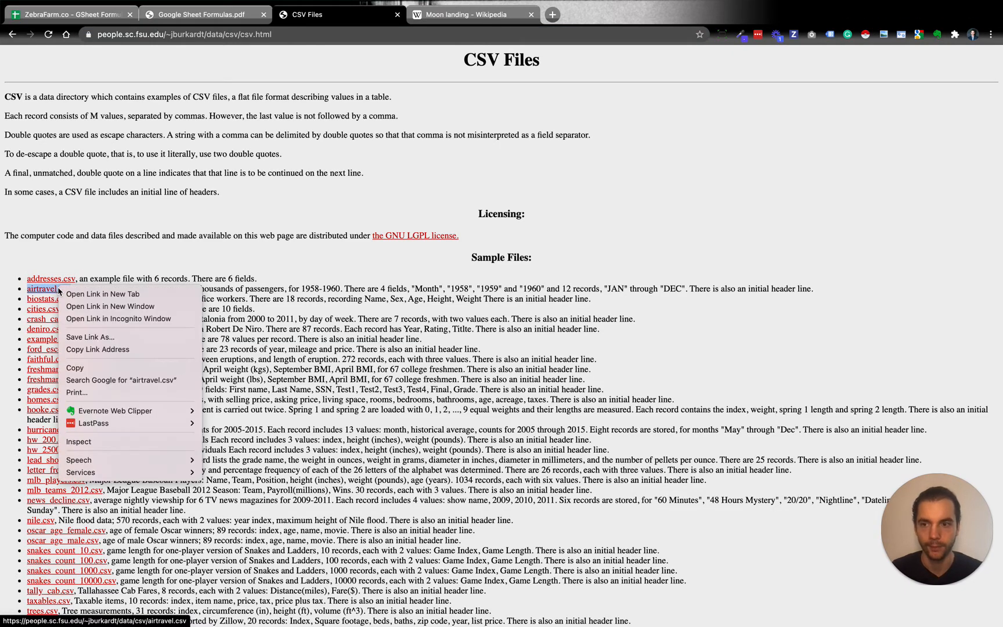
left_click(93, 349)
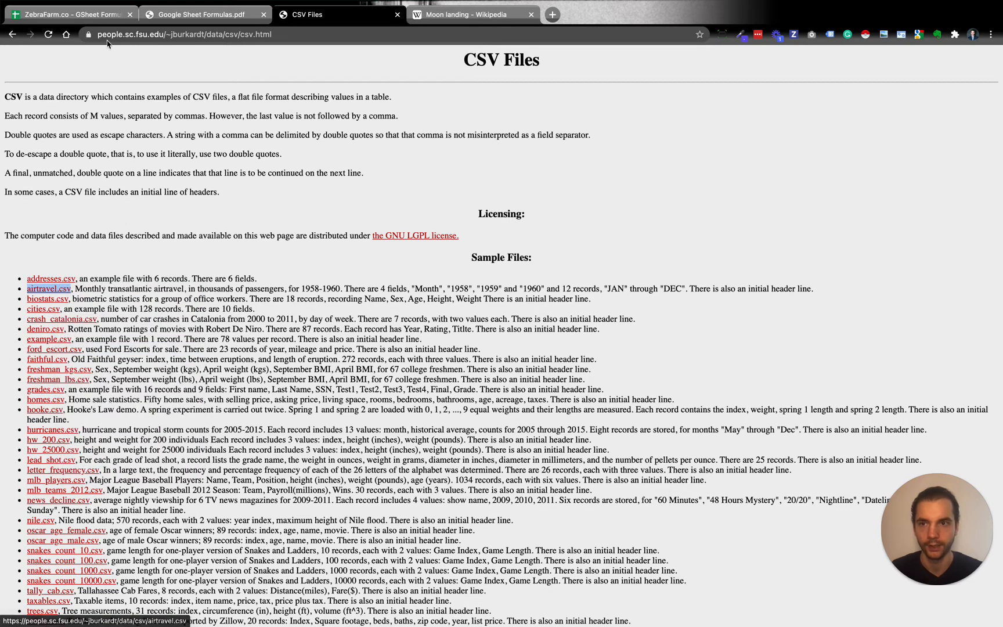
Import airtravel.csv into cell A10 of the spreadsheet with an IMPORTDATA formula containing the copied link in double quotes
left_click(86, 18)
type("=imp")
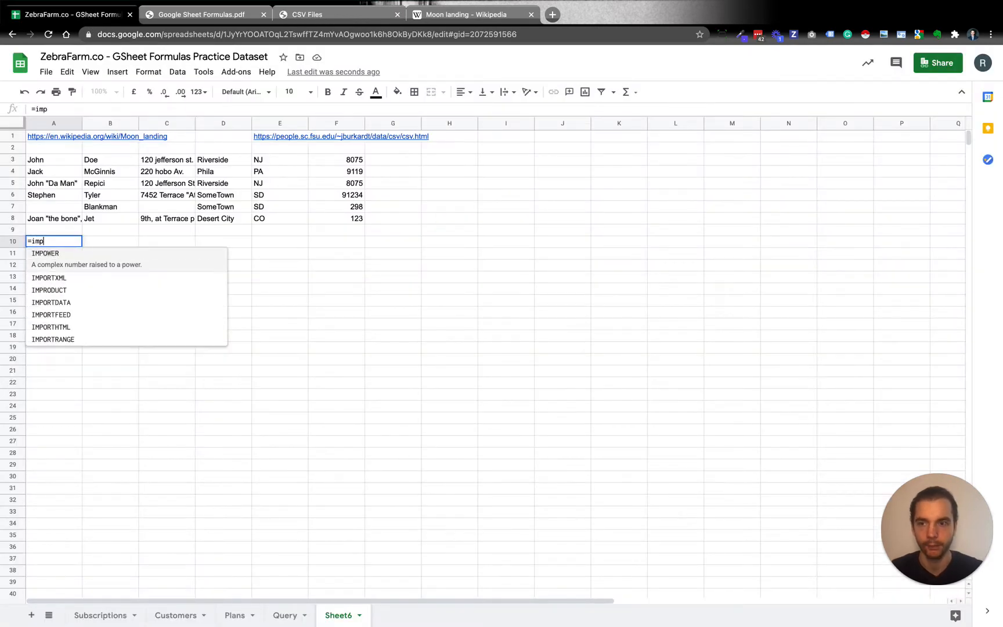
type("ortd")
key("Tab")
type("\"")
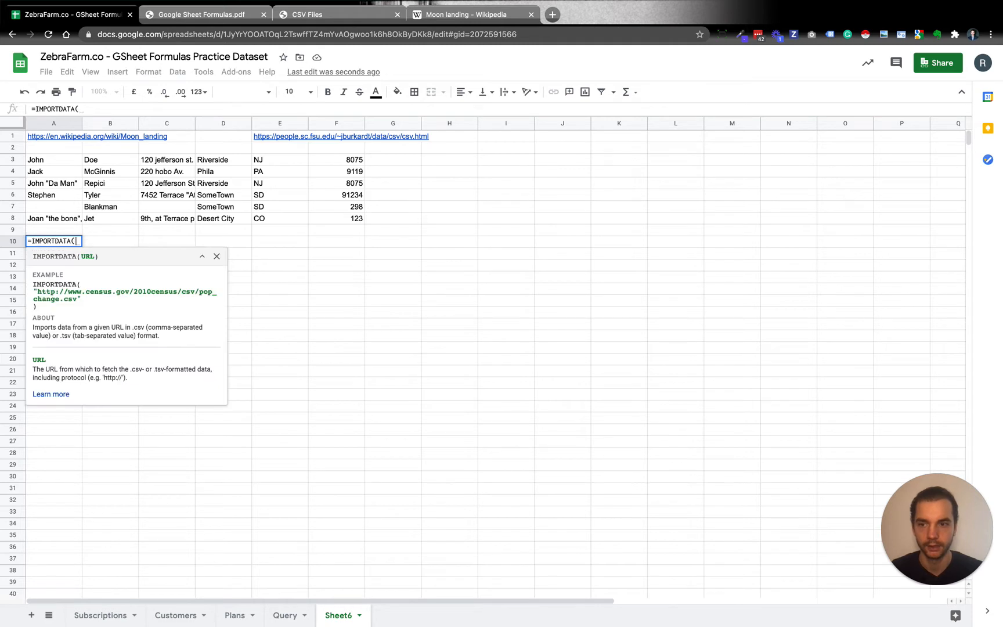
type("https://people.sc.fsu.edu/~jburkardt/data/csv/airtravel.csv")
type("\")")
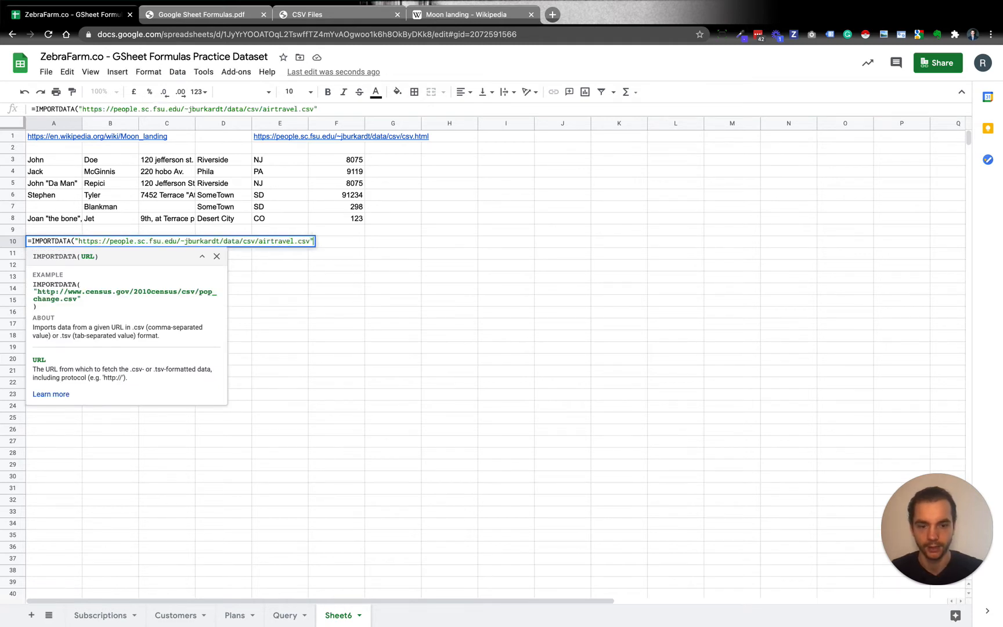
key("Return")
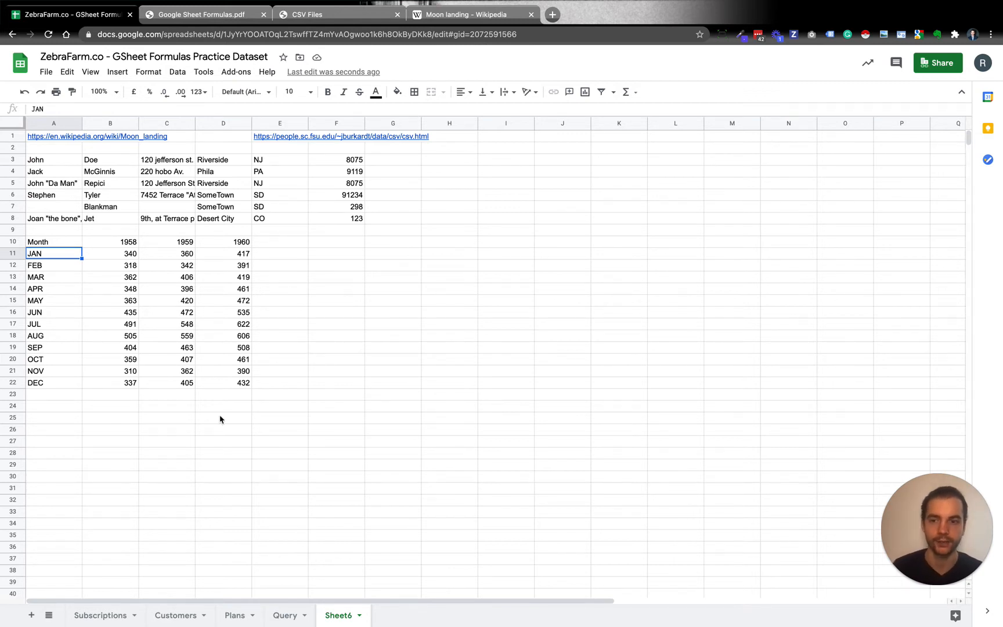
Add the bold heading "Importdata" in cell A2 above the imported address data
left_click(50, 408)
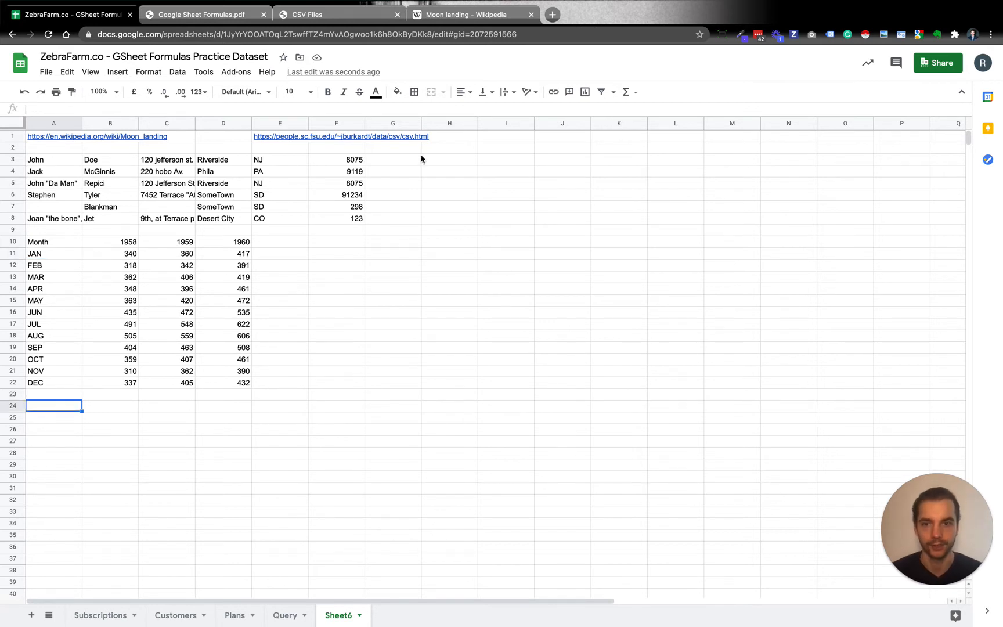
left_click(72, 149)
key("super+b")
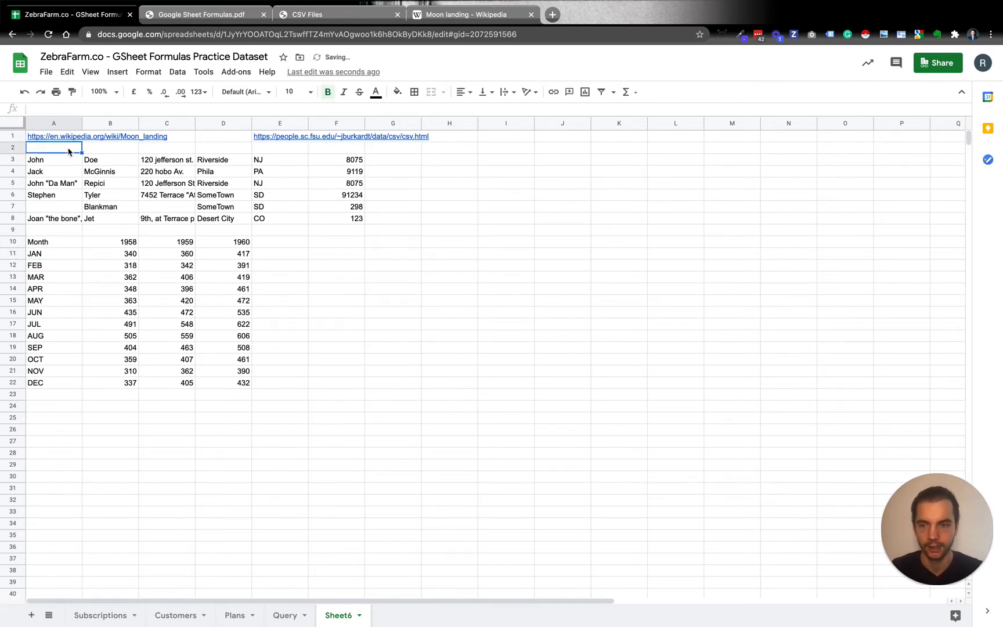
type("Import")
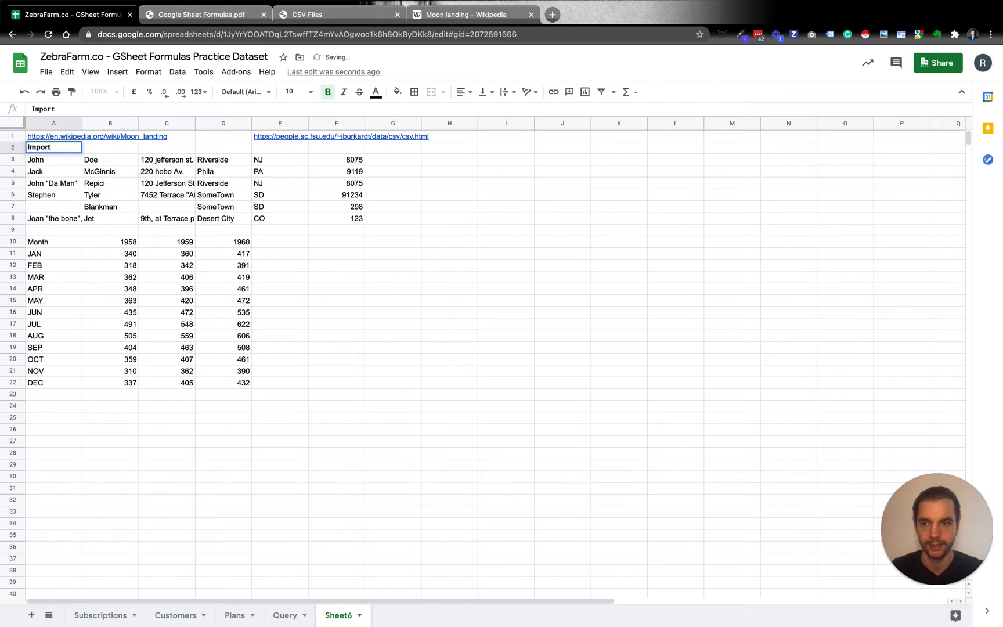
type("data")
key("Return")
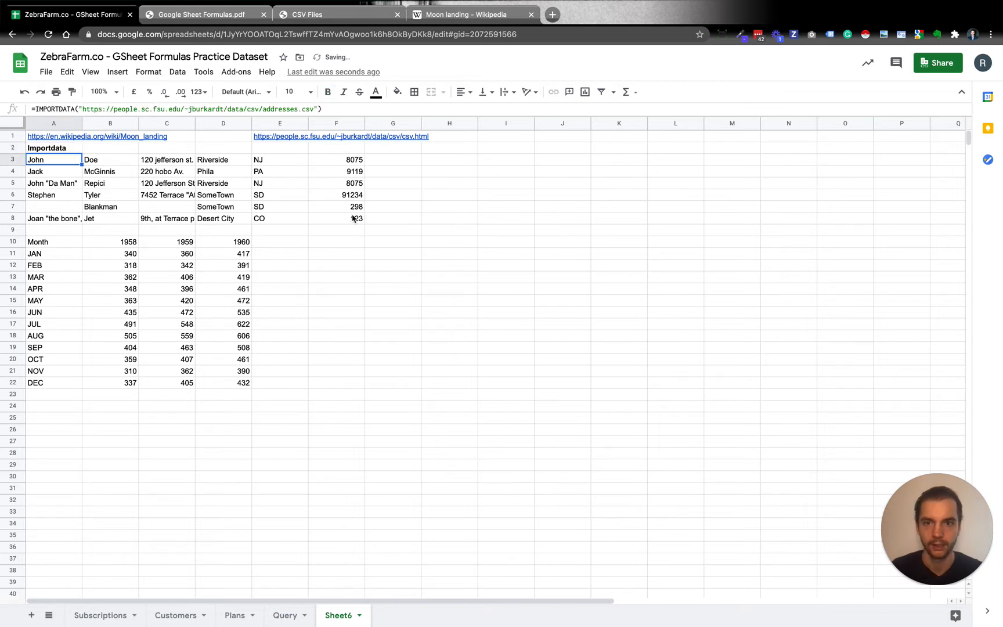
Add the bold heading "ImportXML" in cell H2
left_click(455, 149)
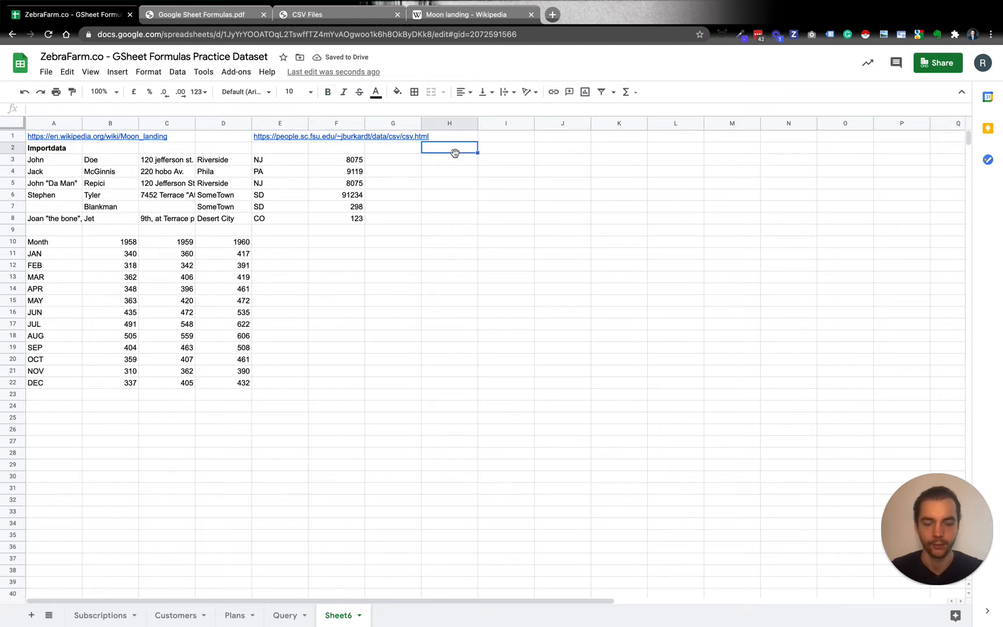
type("Import")
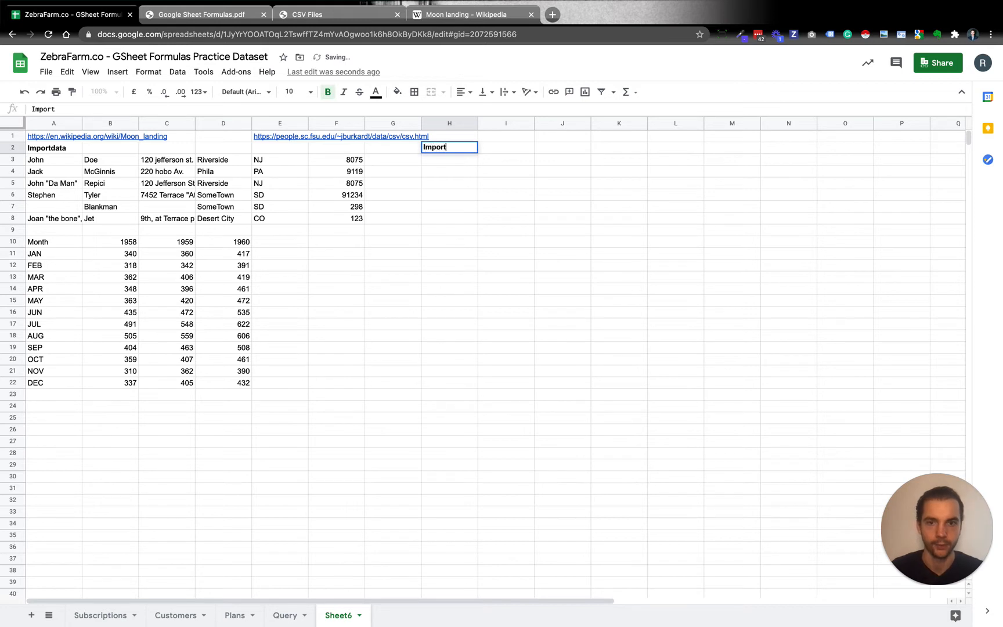
type("XML")
key("Return")
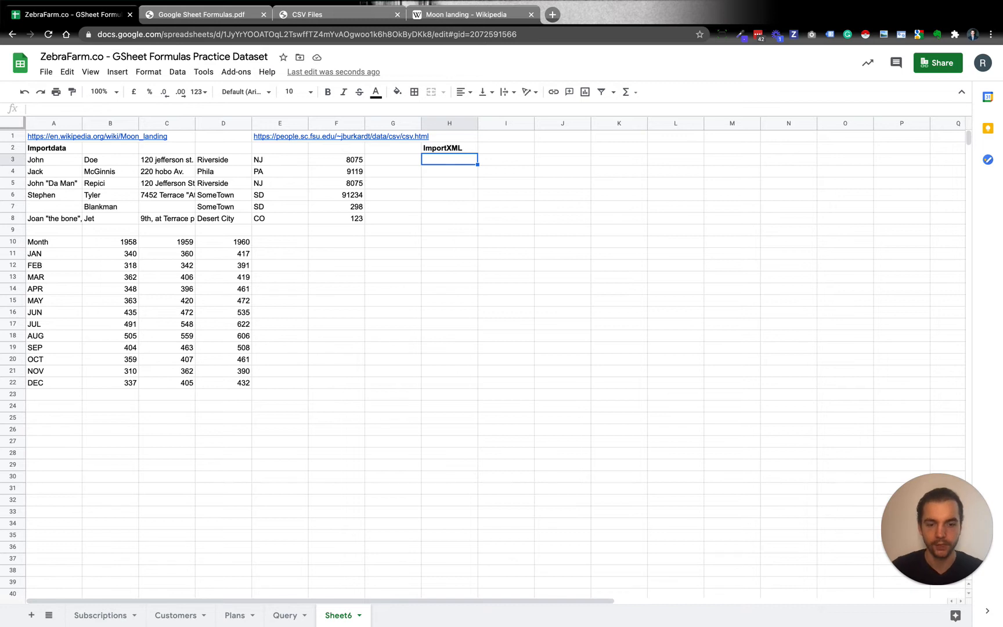
Start an IMPORTXML formula in cell H3 and review its example URL and XPath query arguments
type("=import")
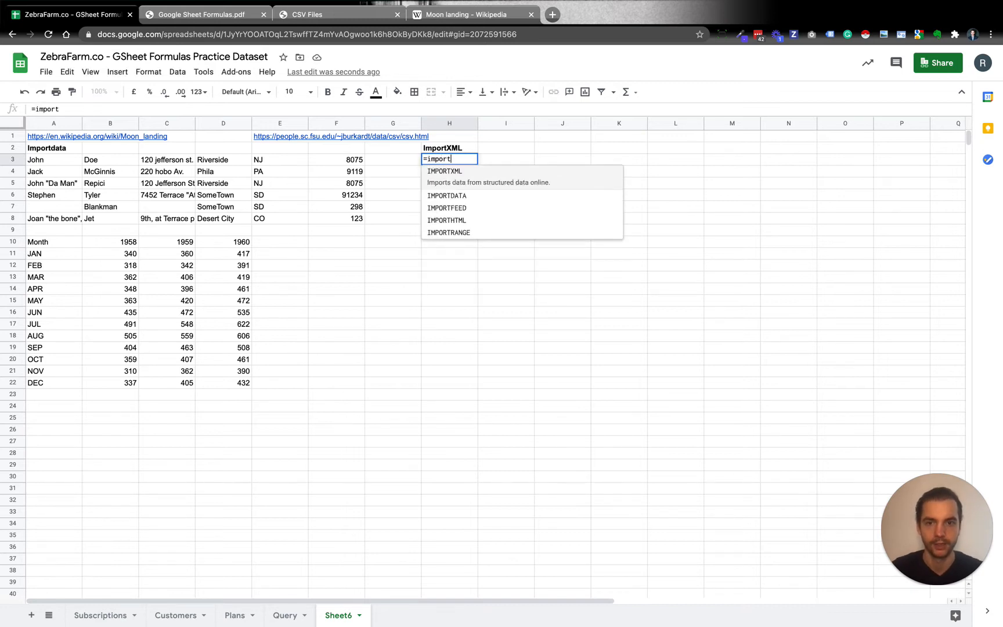
key("Tab")
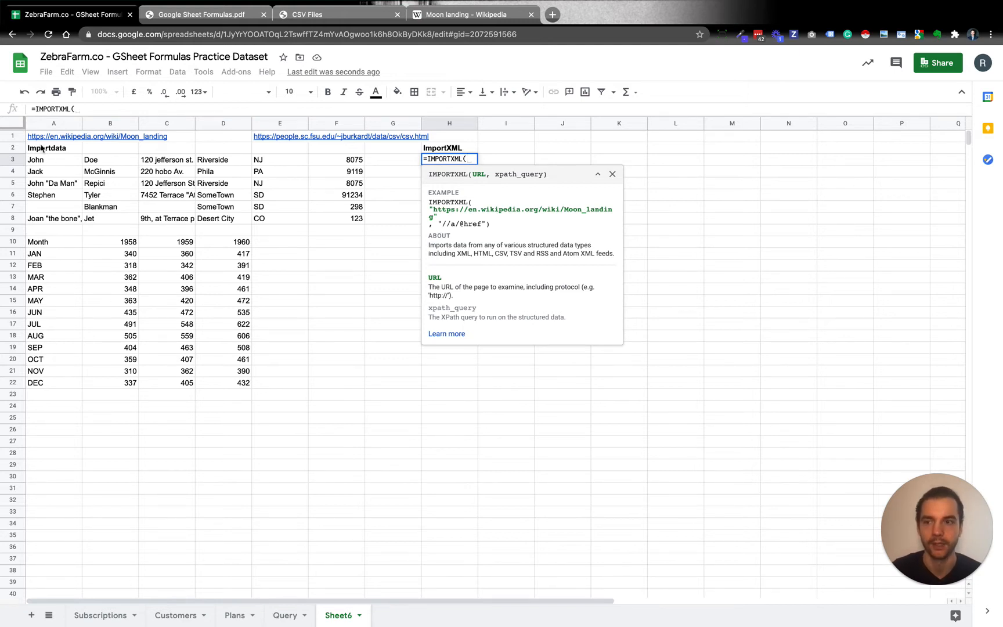
left_click_drag(29, 145, 169, 138)
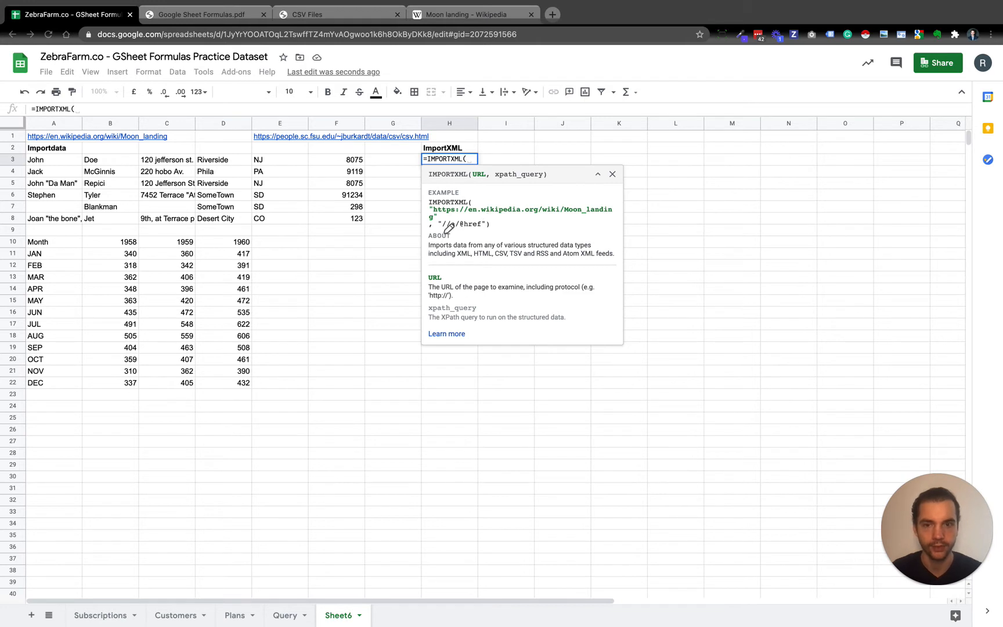
left_click_drag(437, 232, 491, 232)
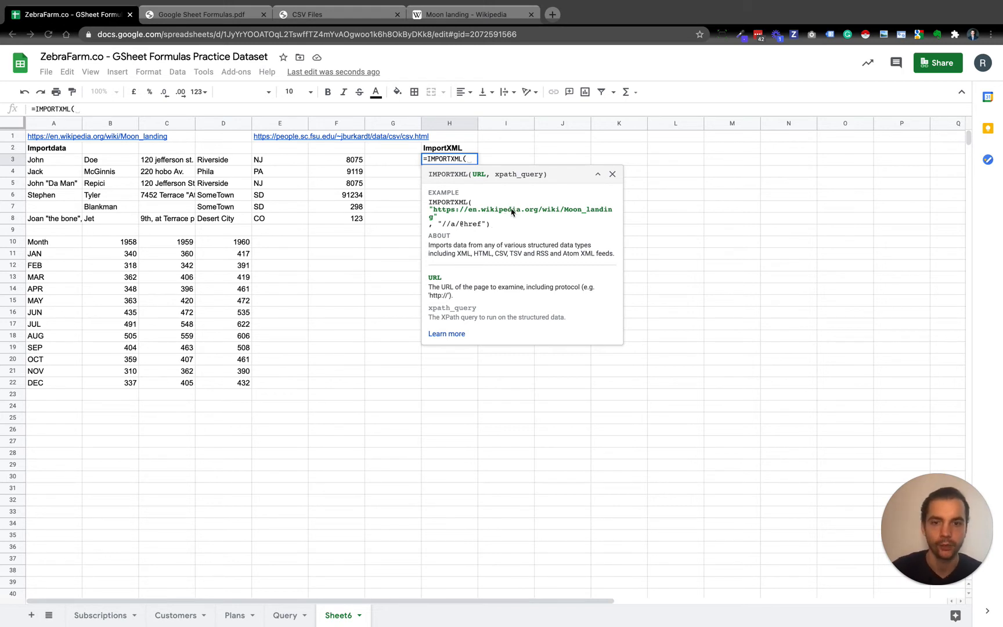
Switch to the Moon landing Wikipedia article and view it from the beginning
left_click(455, 15)
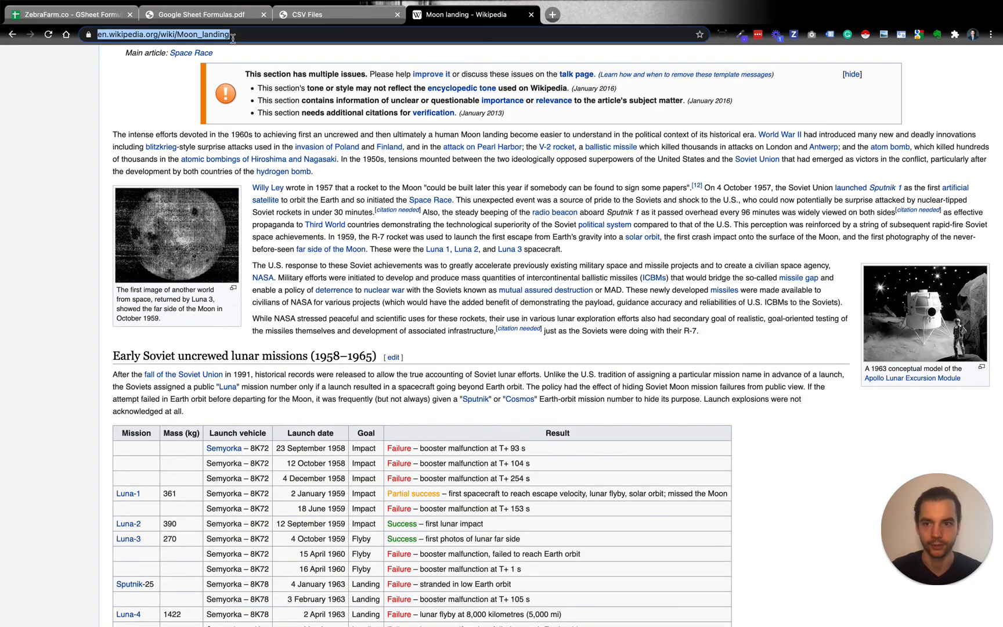
scroll(174, 94, "up", 8)
scroll(174, 95, "up", 10)
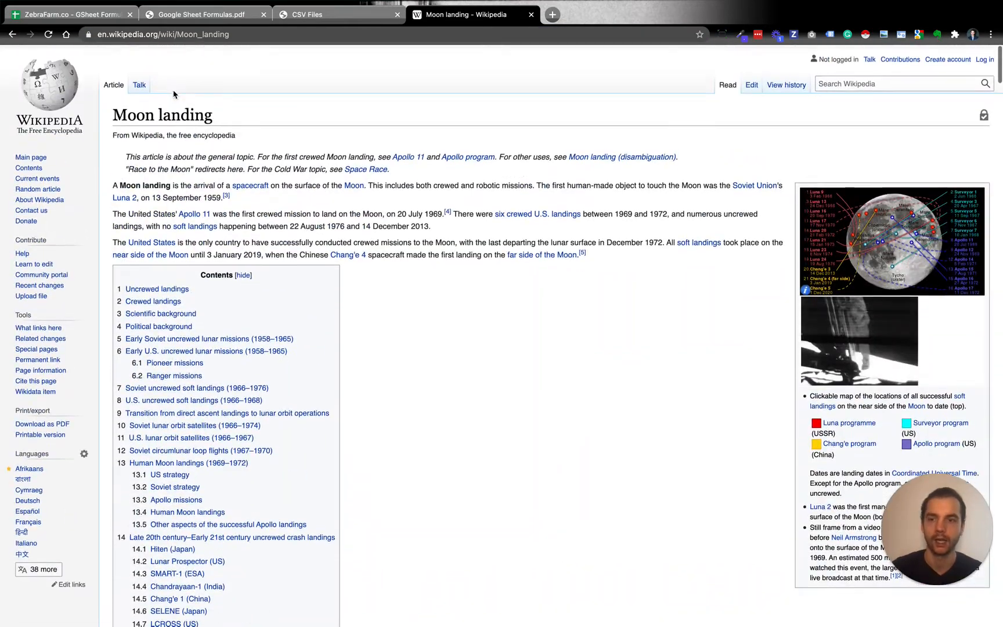
Return to the practice spreadsheet and set cell A1 as the URL argument of the IMPORTXML formula in H3
scroll(335, 219, "down", 2)
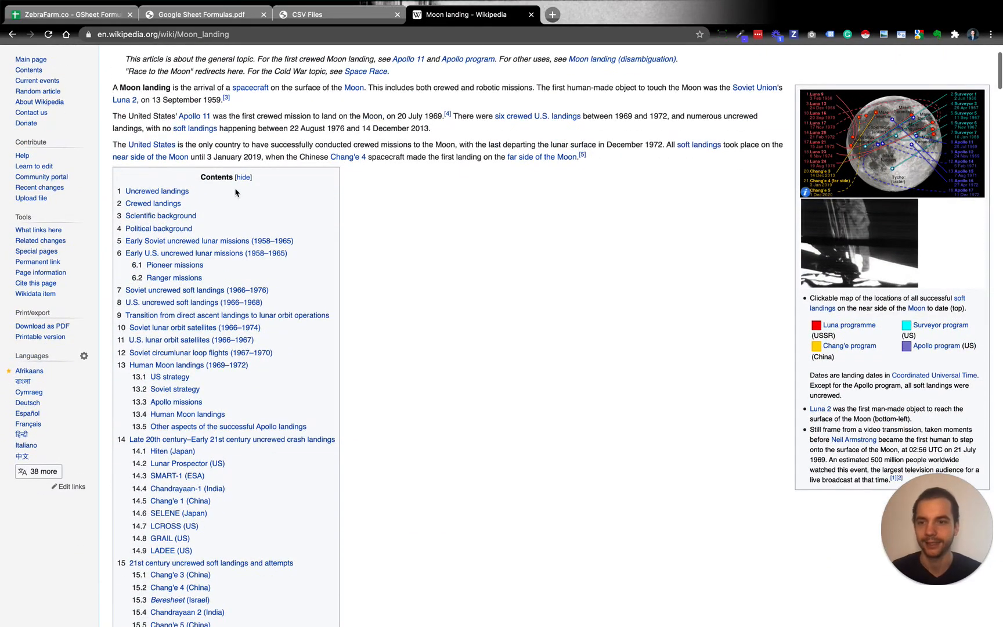
scroll(174, 427, "down", 5)
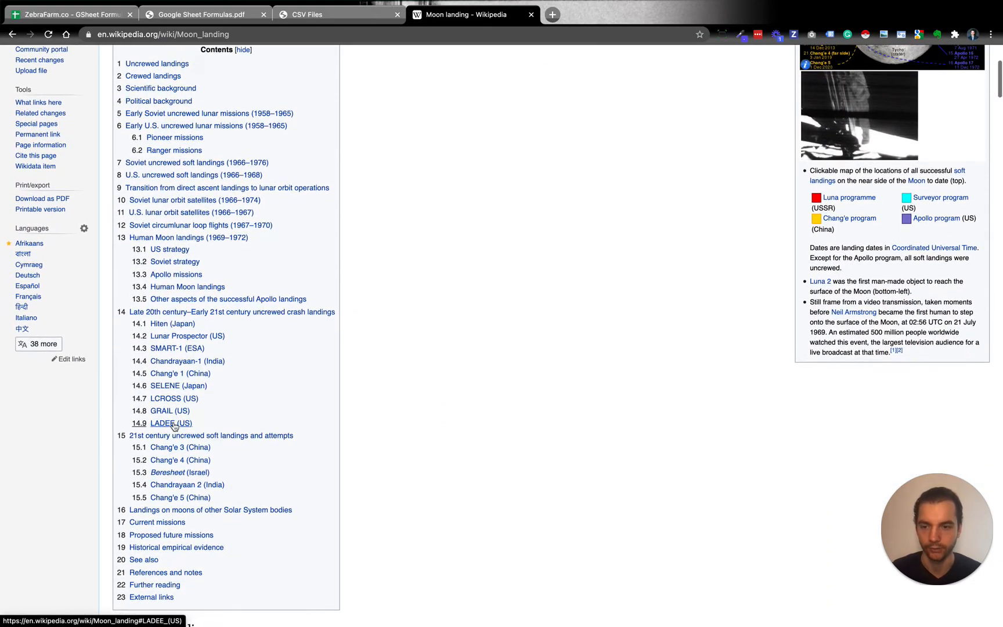
scroll(174, 426, "up", 5)
scroll(174, 427, "up", 2)
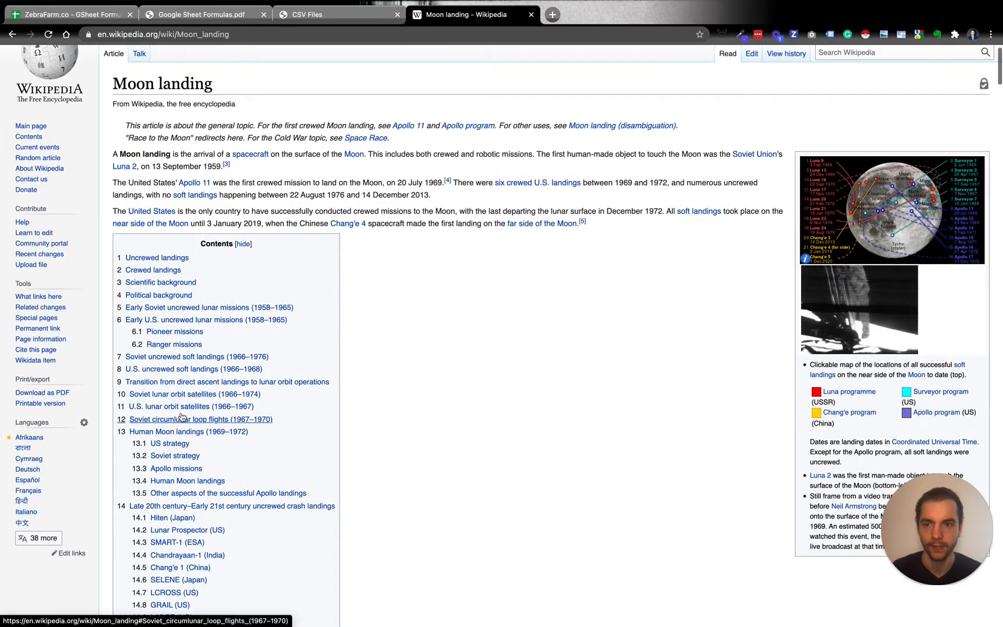
left_click(75, 18)
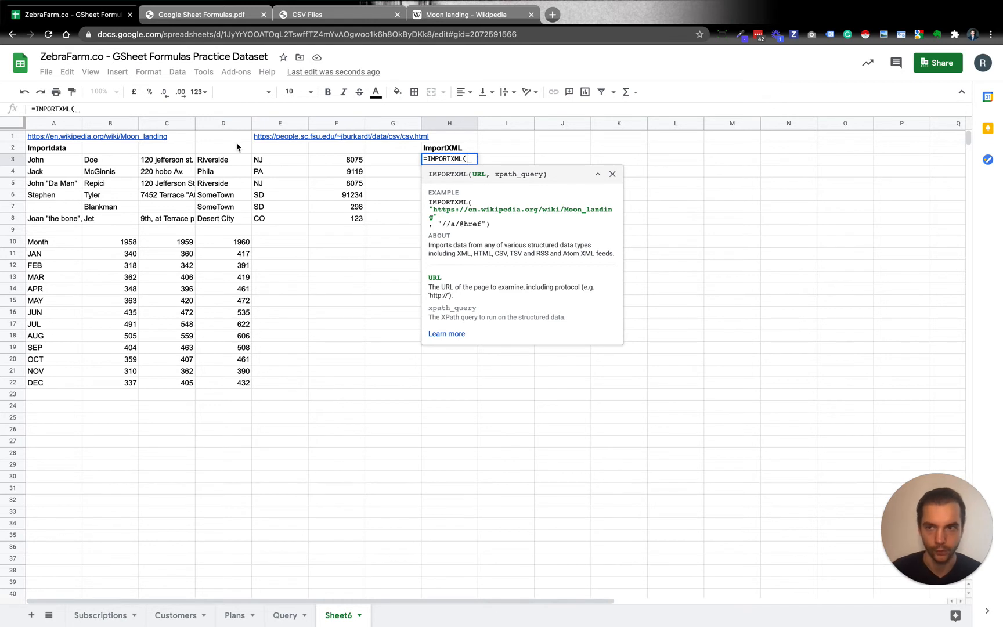
left_click(60, 139)
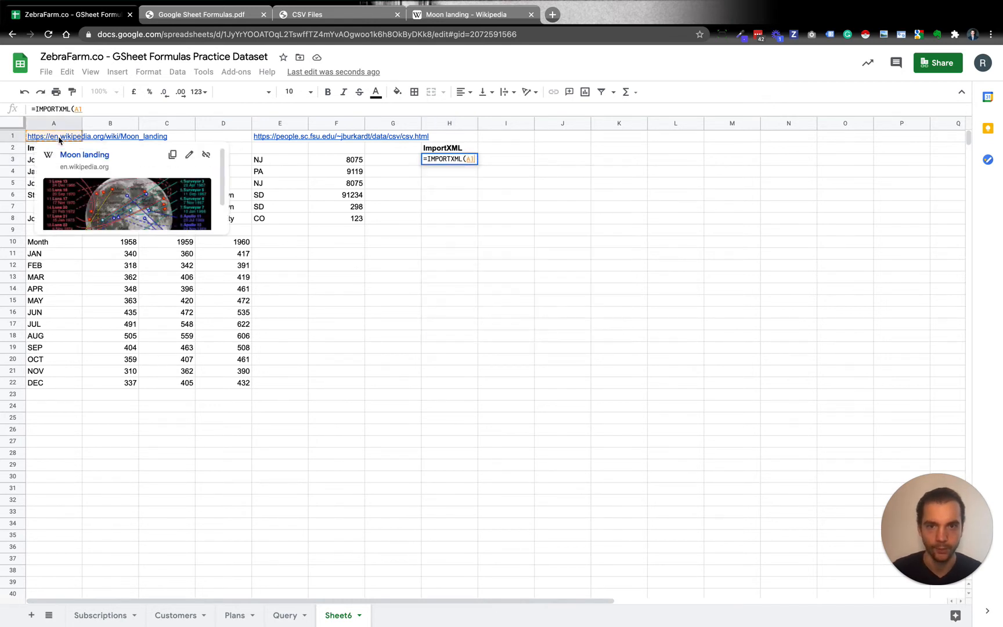
type(",")
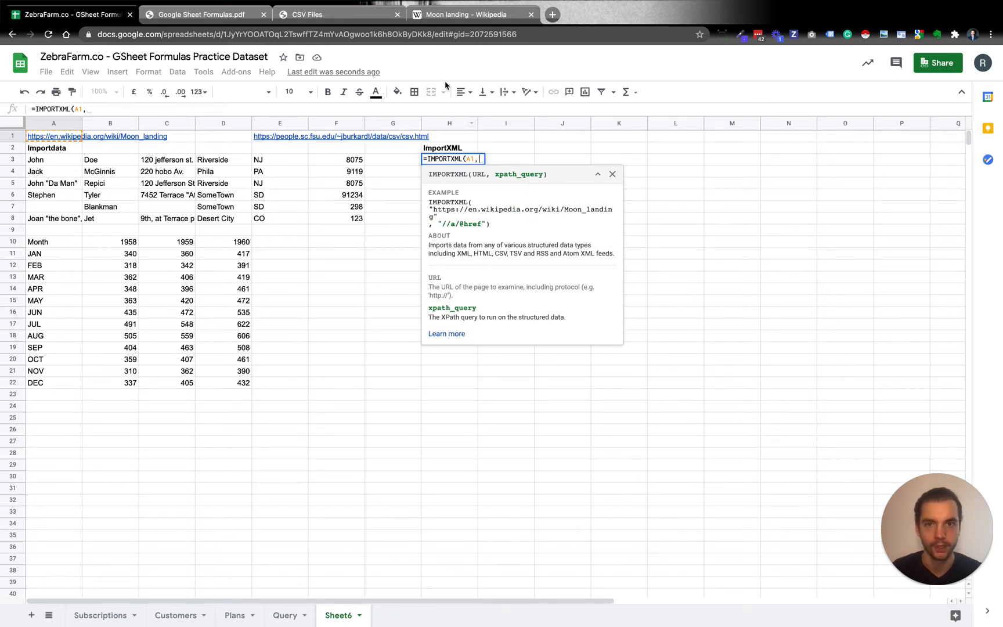
Switch to the Moon landing Wikipedia article and inspect its Contents list in the browser's developer tools
left_click(452, 8)
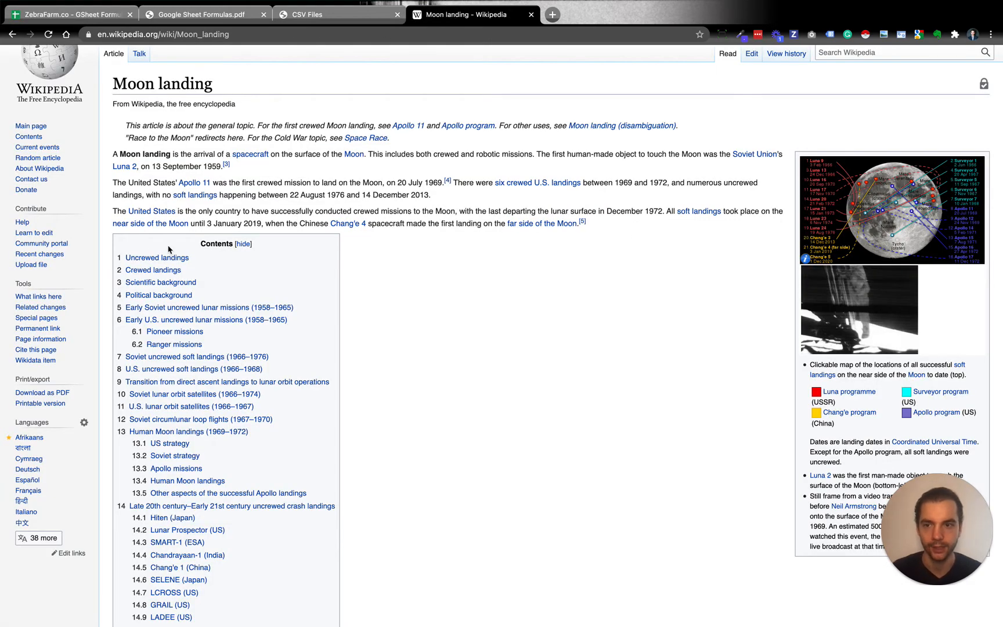
scroll(170, 250, "down", 1)
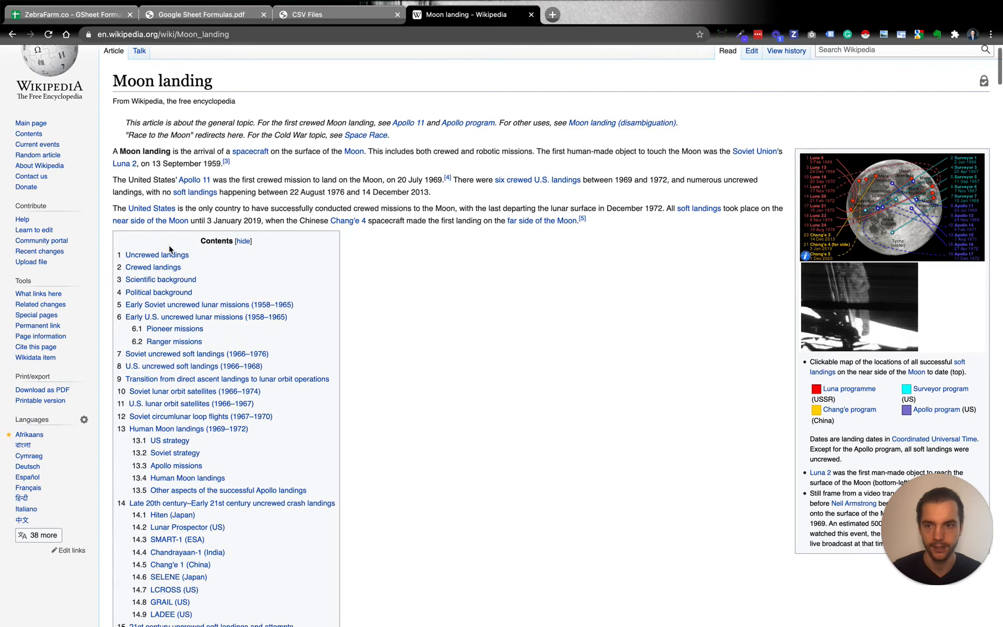
right_click(224, 258)
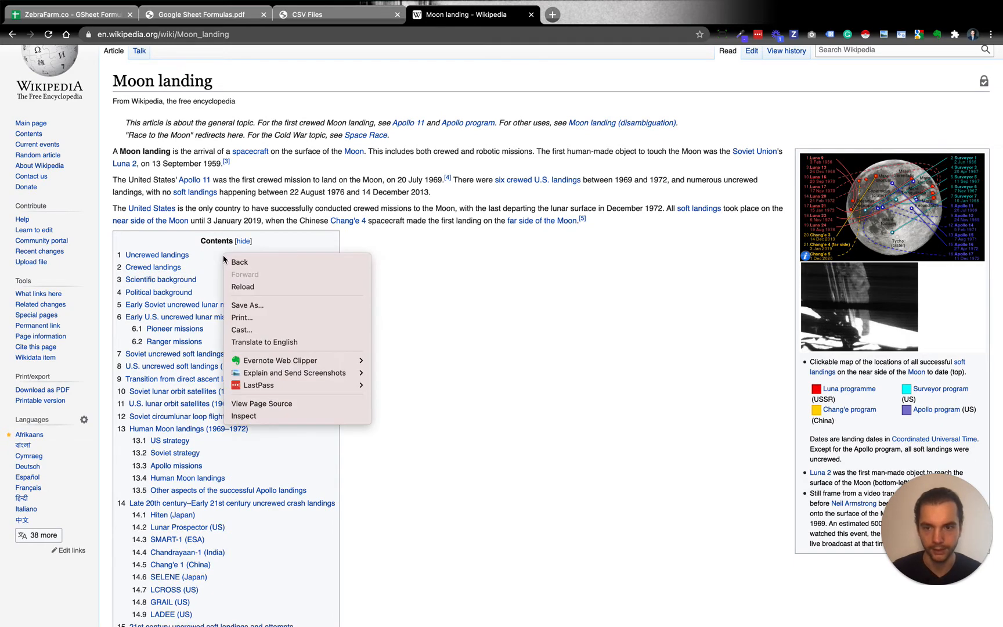
left_click(264, 415)
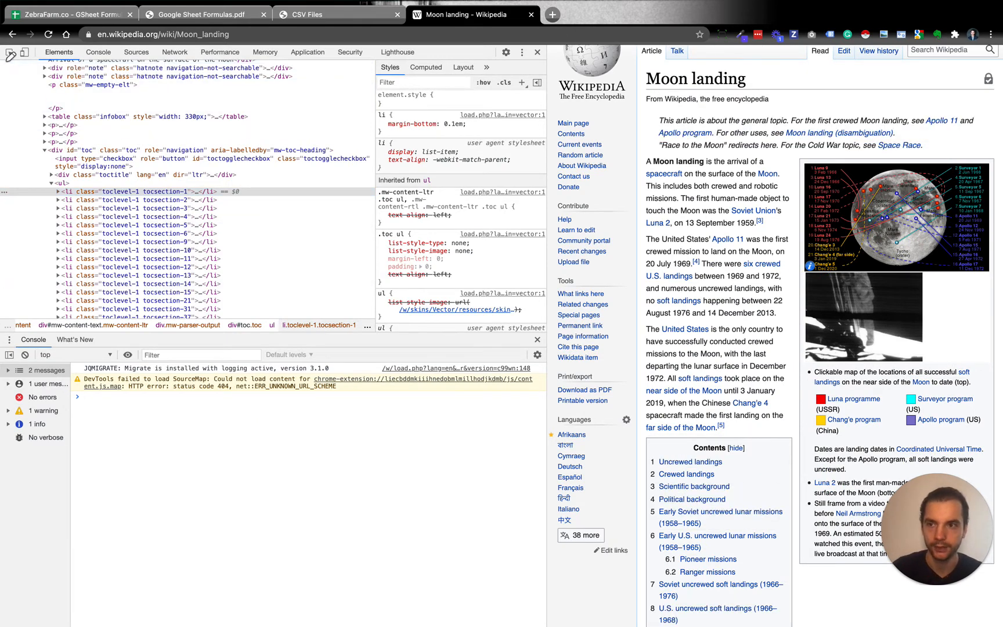
Use the element picker to locate the "Uncrewed landings" contents entry in the page's HTML
key("alt+Tab")
left_click_drag(6, 59, 74, 60)
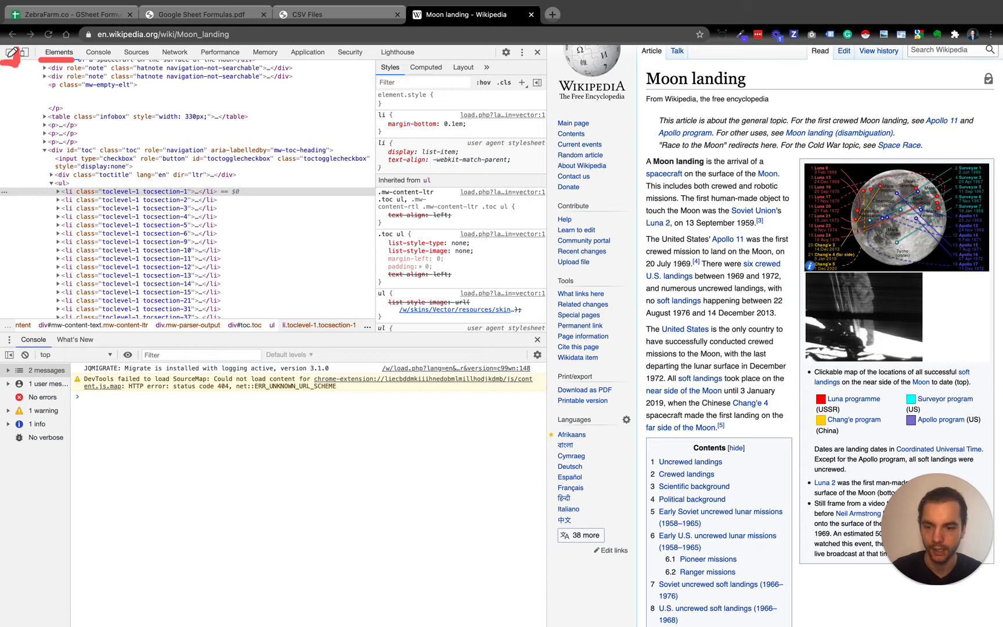
key("Escape")
left_click(10, 55)
left_click(10, 57)
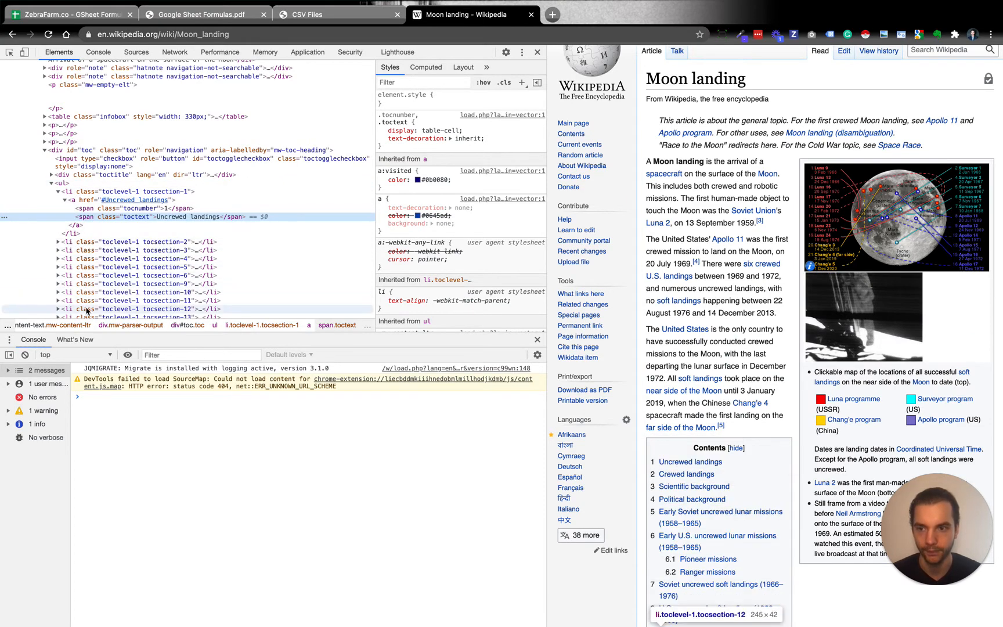
Select the ul element that encloses the whole Contents list and copy its full XPath
left_click(82, 183)
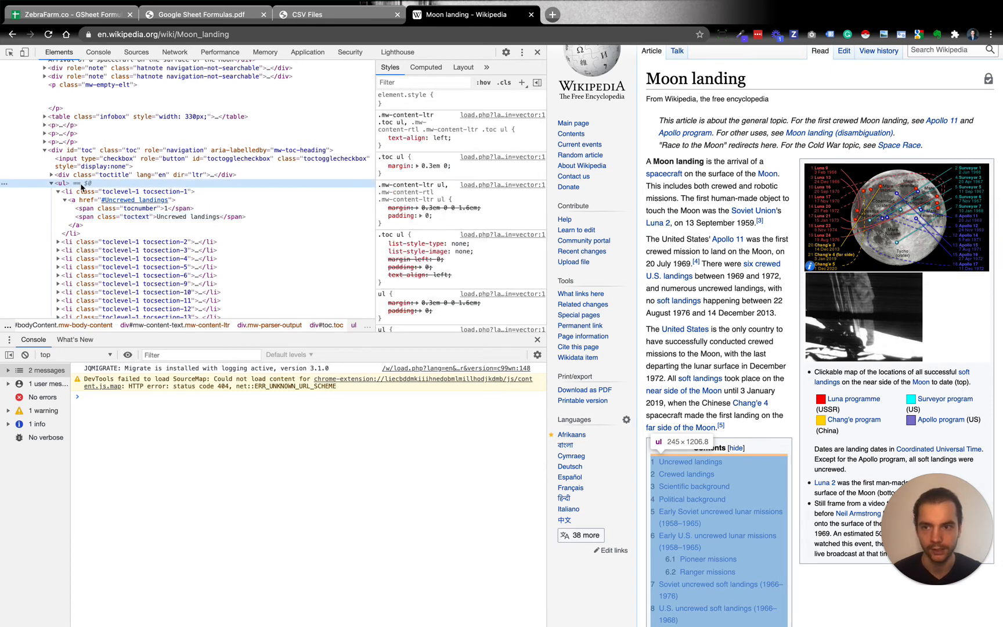
right_click(82, 186)
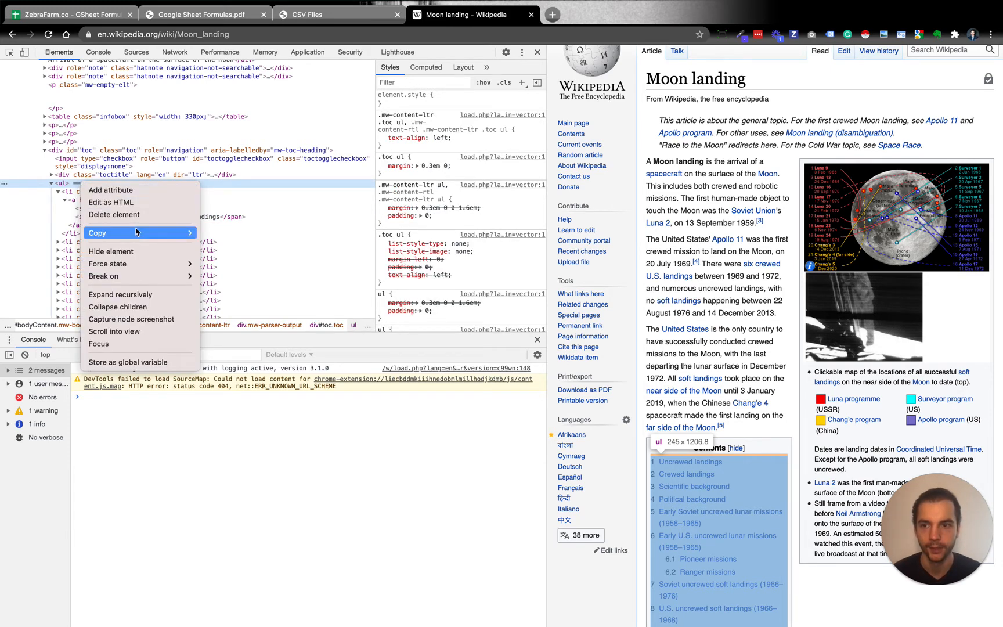
mouse_move(139, 233)
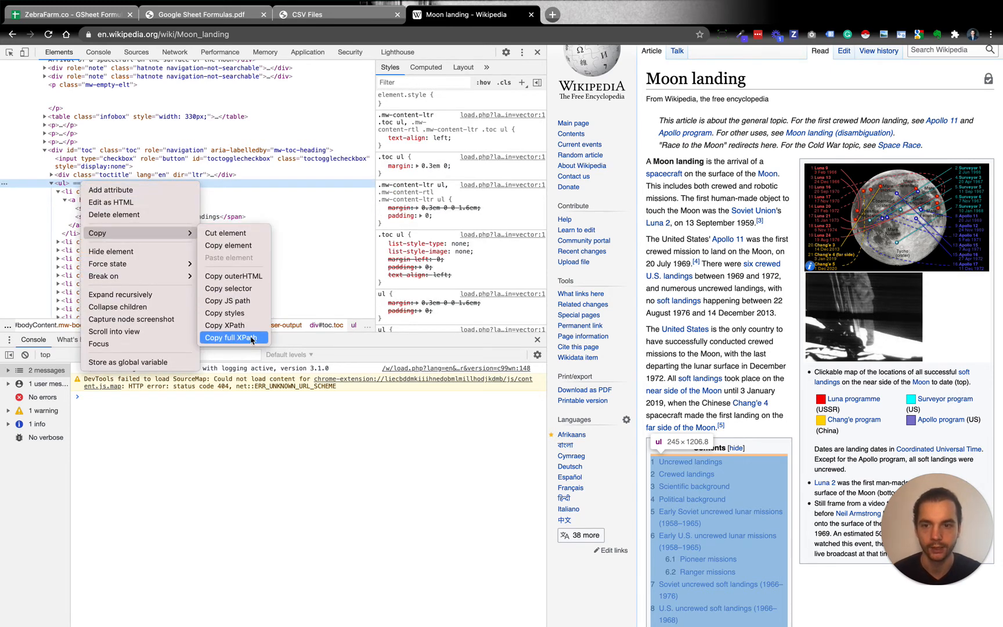
left_click(253, 340)
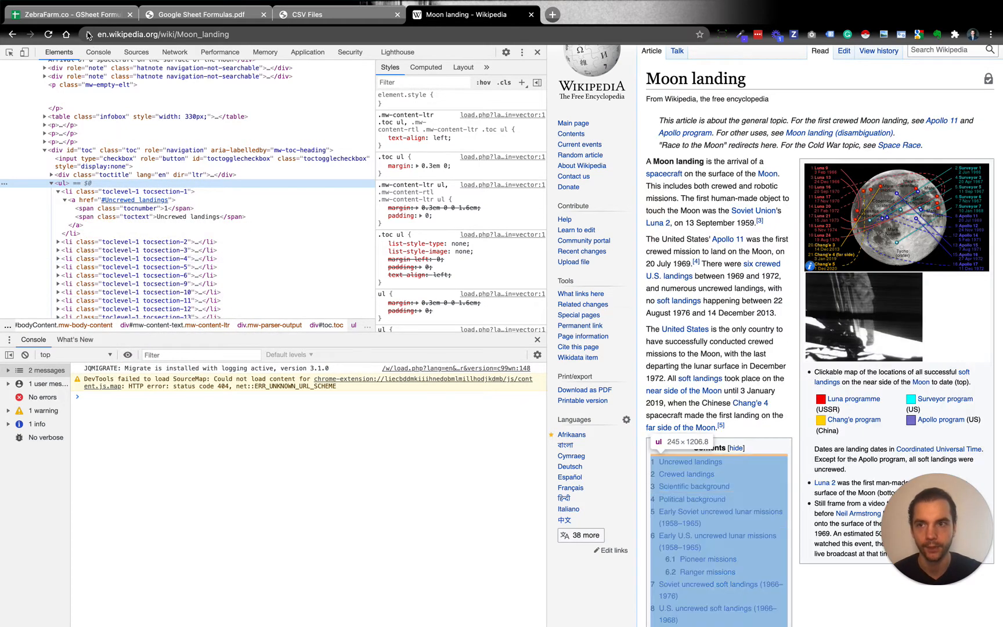
Back in the spreadsheet, complete the IMPORTXML formula in H3 with the quoted XPath "/html/body/div[3]/div[3]/div[5]/div[1]/div[4]/ul"
left_click(84, 14)
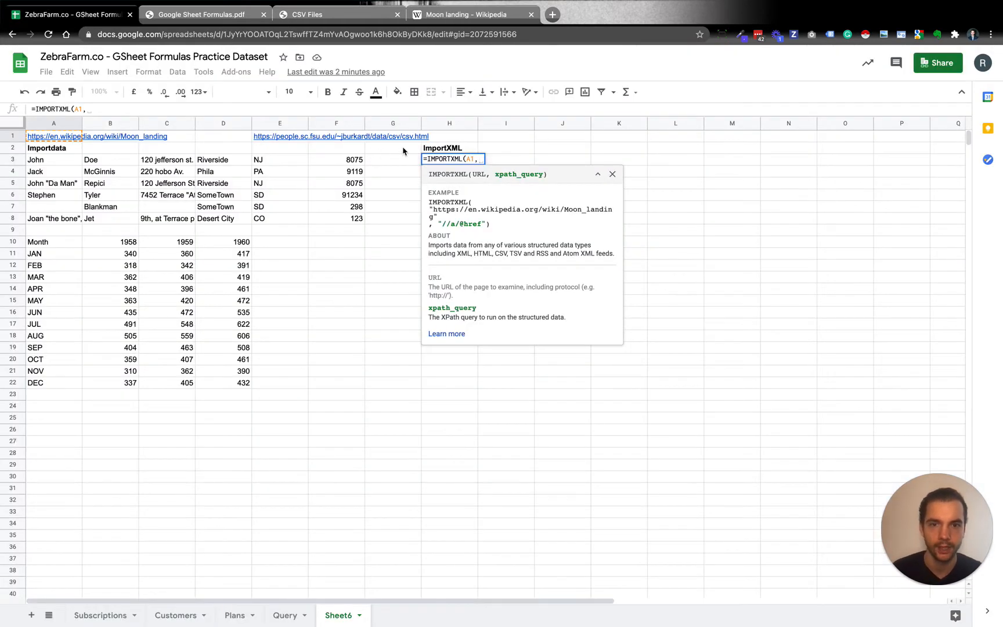
type("\"")
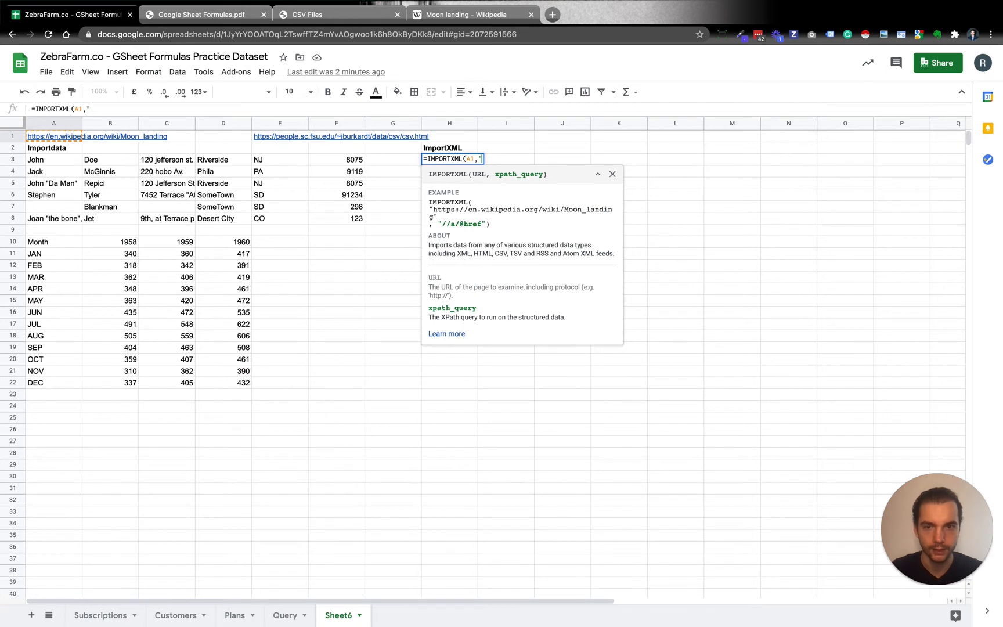
key("super+v")
type("\")")
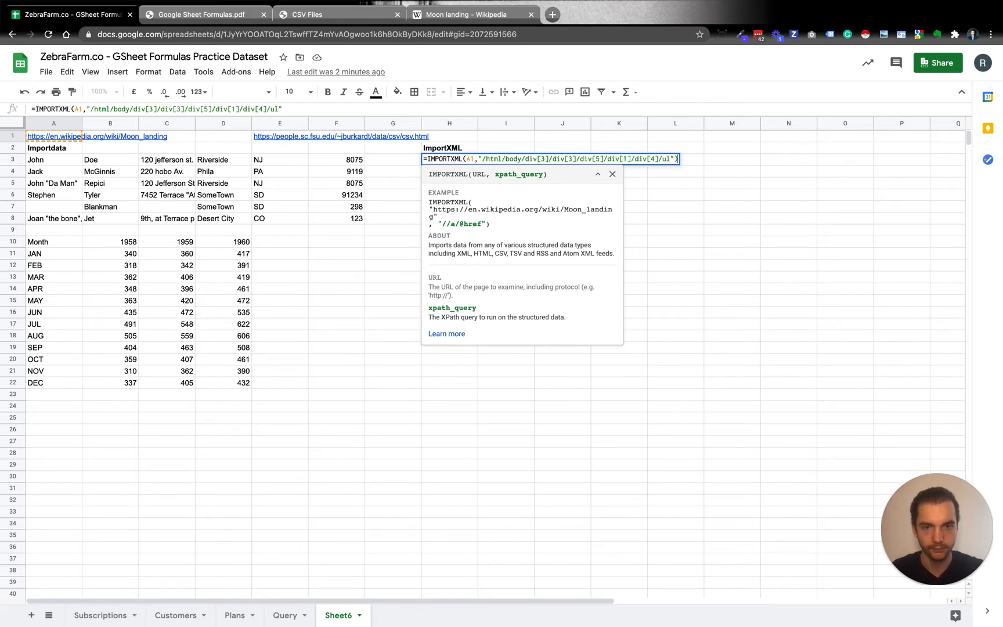
key("Return")
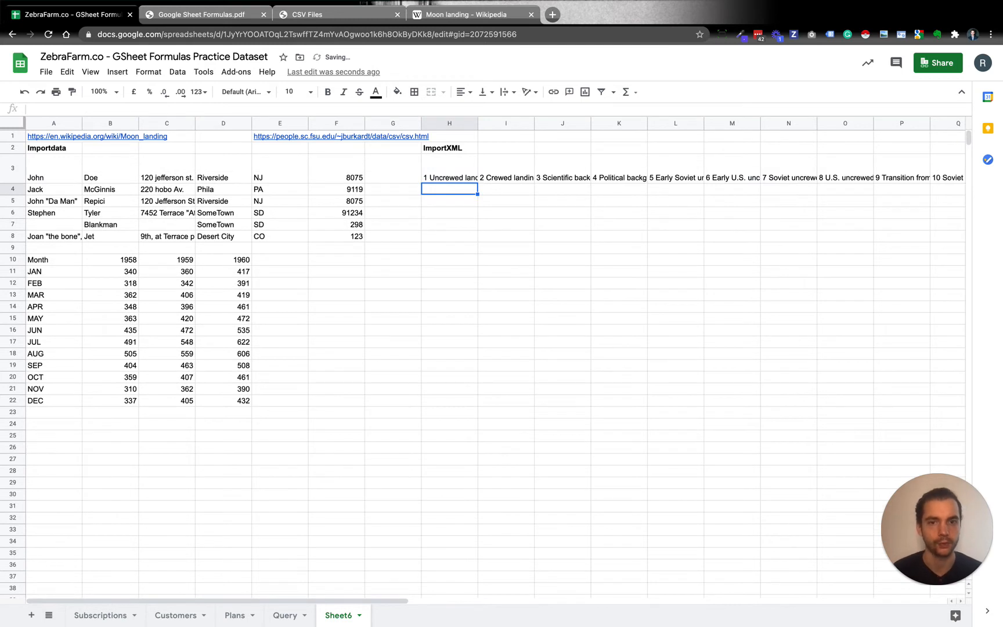
Examine the formula in H3 and the first imported contents entries across row 3
key("Up")
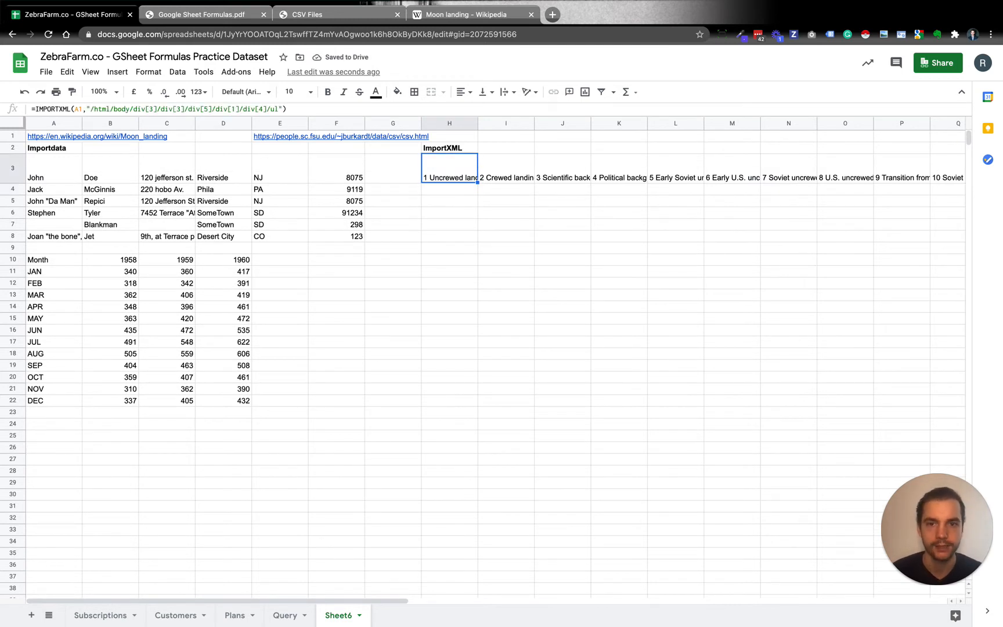
key("Right")
key("Left")
key("Right")
key("Right")
key("Right")
key("Right")
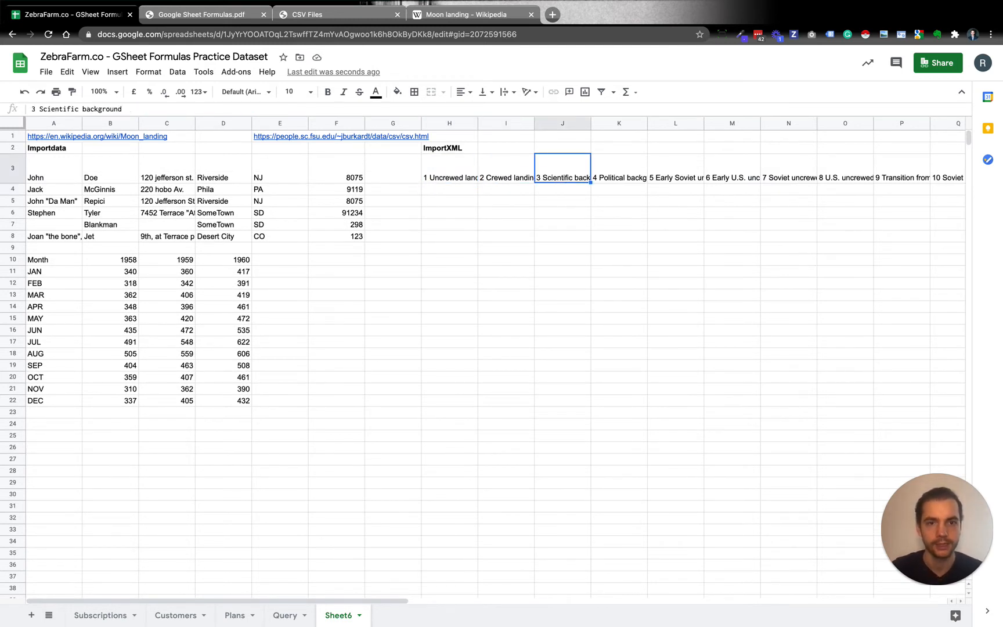
key("Left")
key("Left")
key("Left")
key("Left")
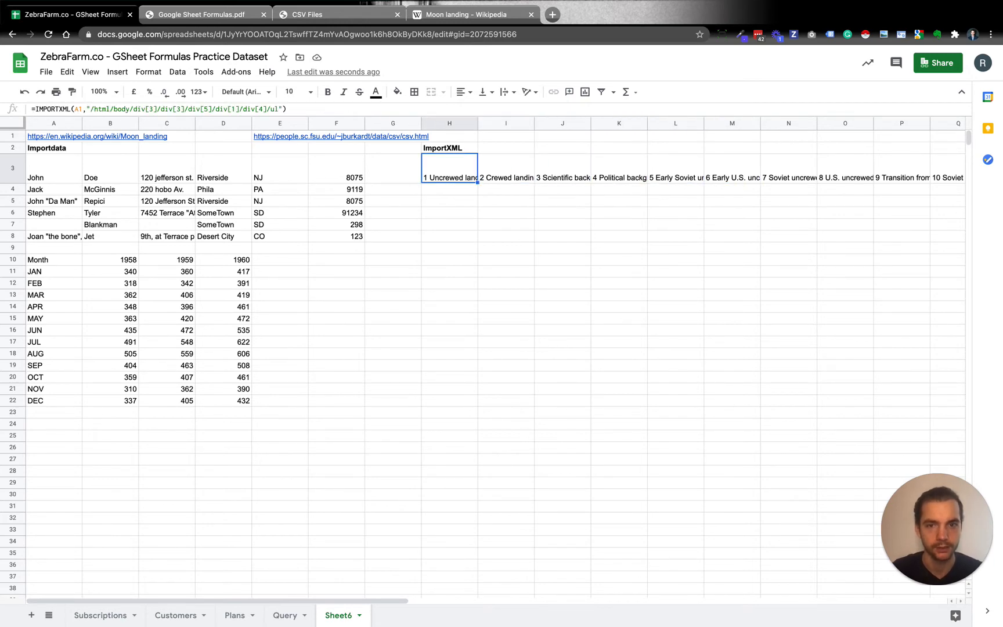
Compare the last imported entry in row 3 with the end of the Wikipedia article's Contents list
key("super+Right")
left_click(468, 14)
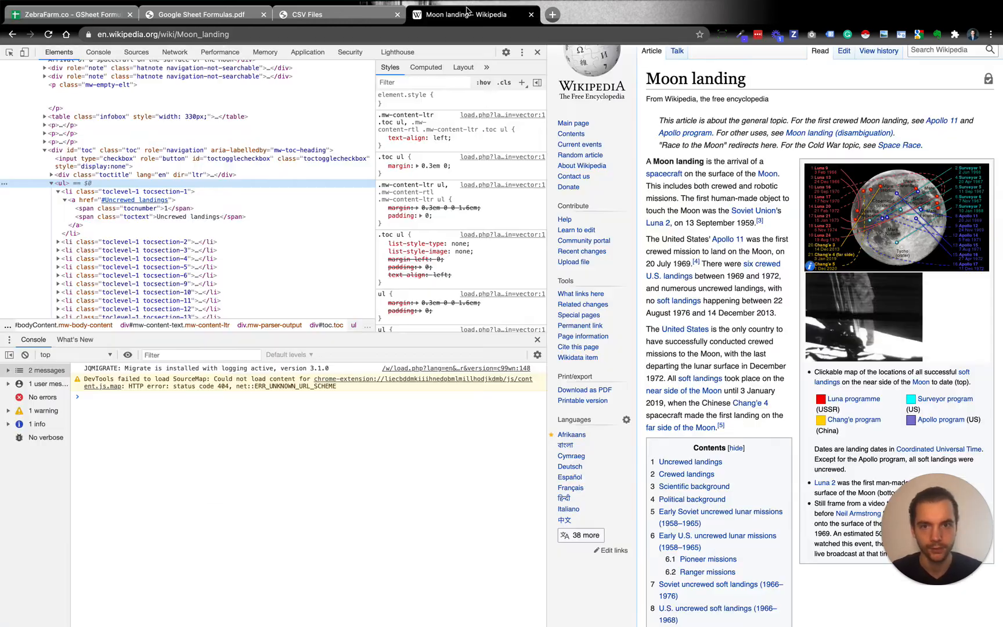
scroll(665, 352, "down", 12)
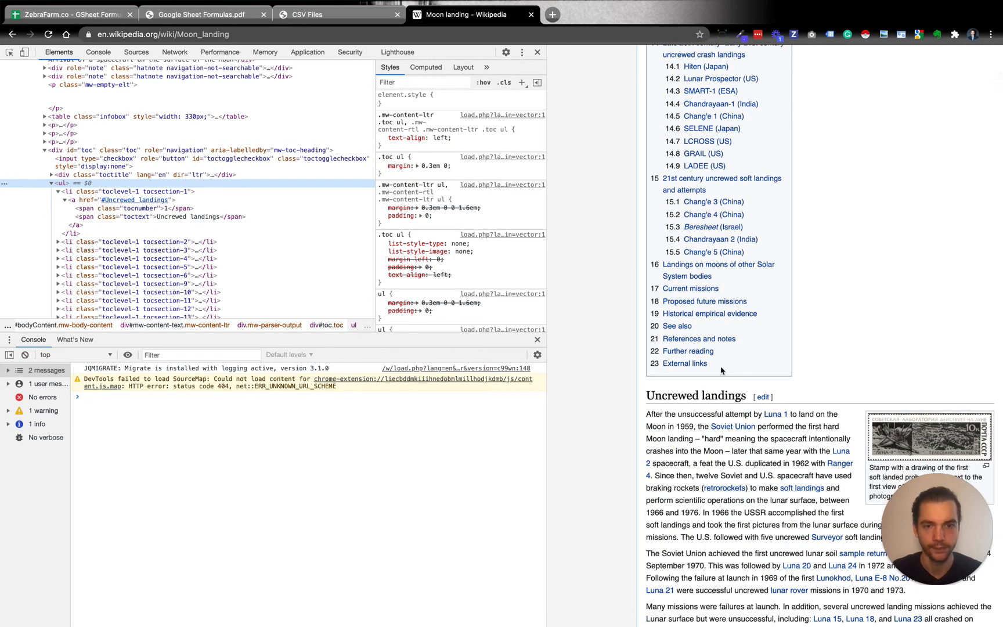
left_click(57, 14)
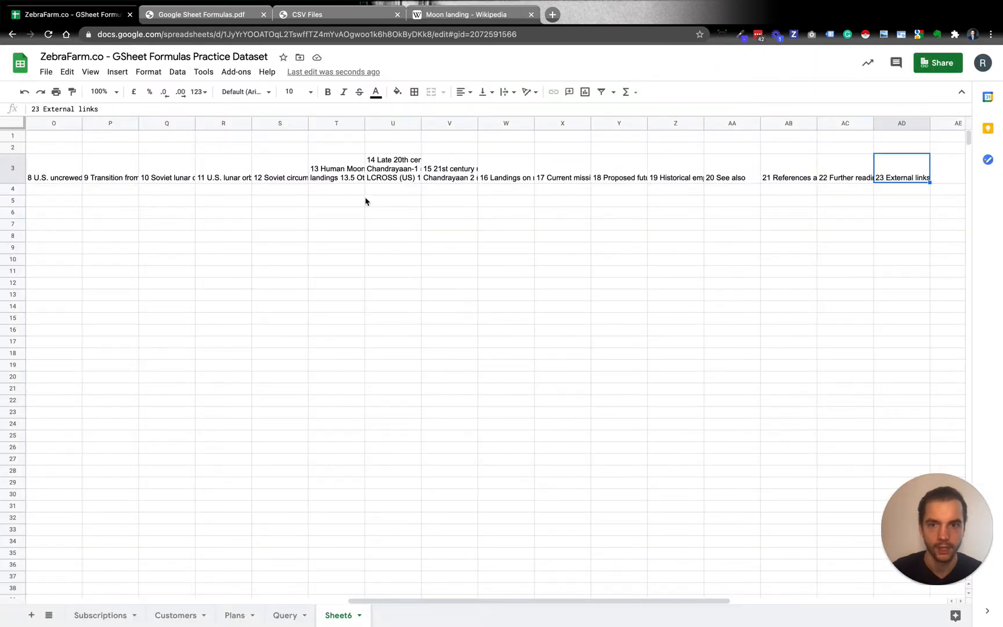
Transpose the imported range H3:AD3 into a vertical list starting in cell H5 with a TRANSPOSE formula
scroll(366, 200, "left", 5)
scroll(366, 202, "left", 7)
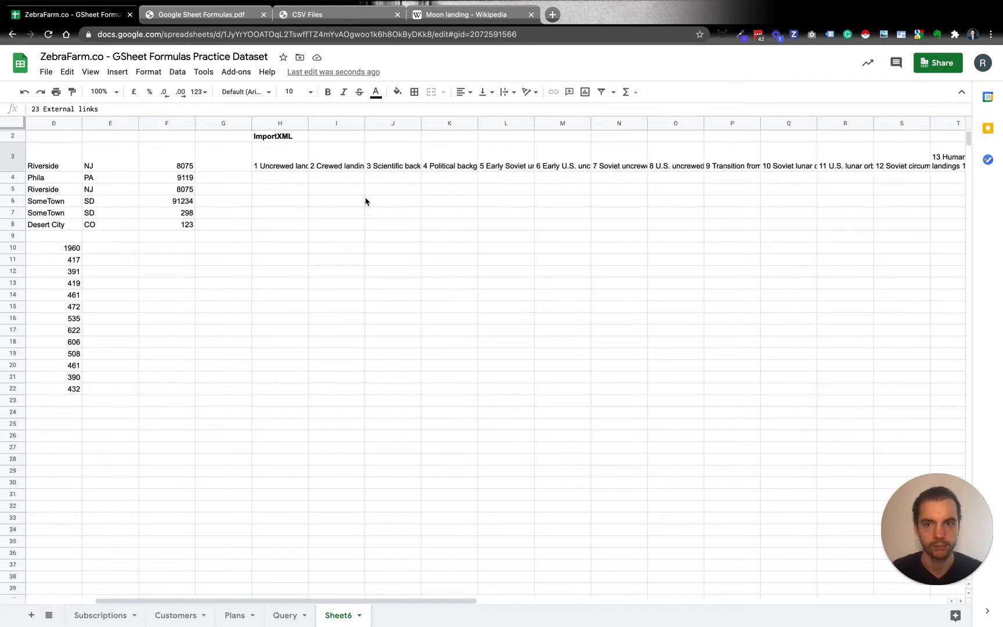
scroll(366, 202, "up", 1)
left_click(338, 201)
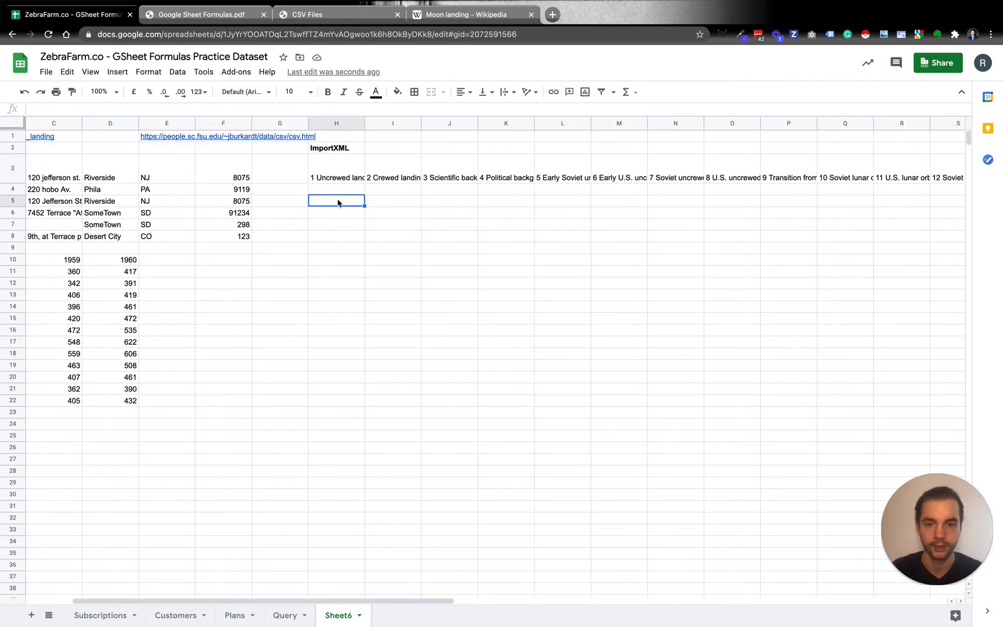
type("=trans")
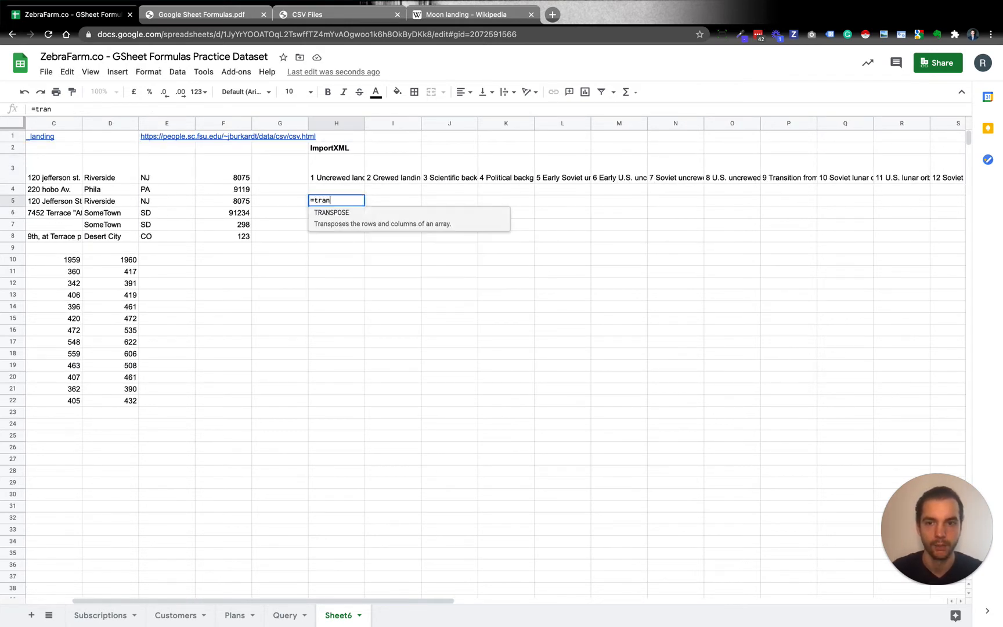
key("Tab")
type("H3")
key("ctrl+shift+Right")
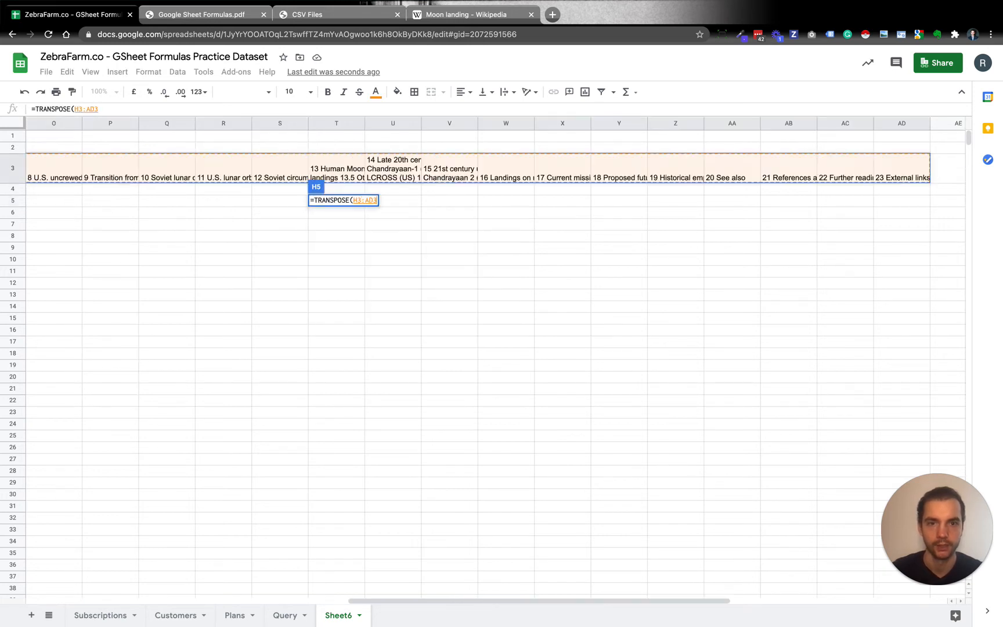
key("Return")
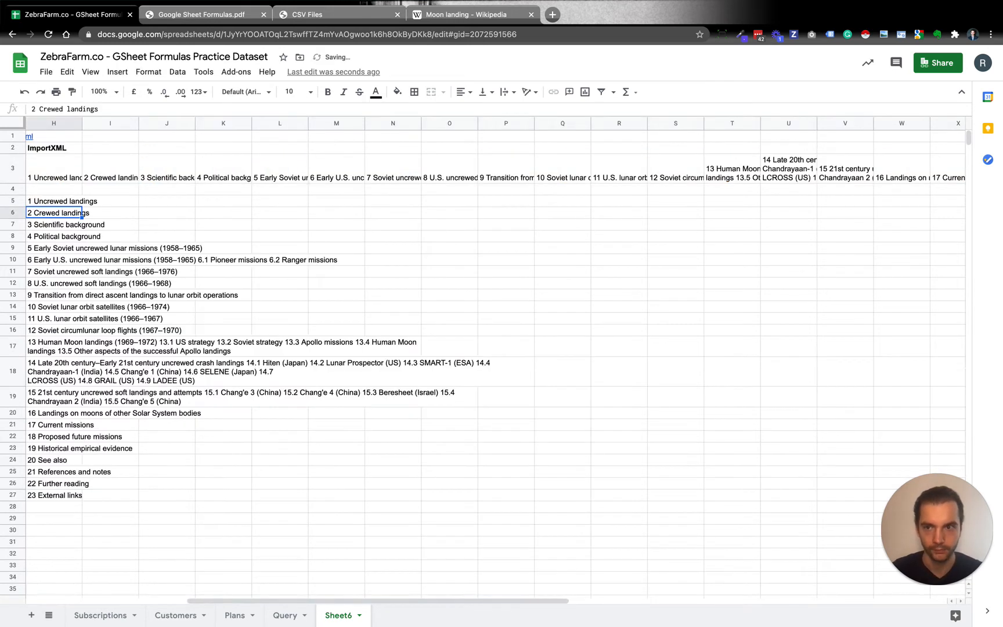
Review the transposed contents list in column H, including the entries in H14 and H18
key("Left")
key("Left")
key("Left")
key("Left")
key("Left")
key("Left")
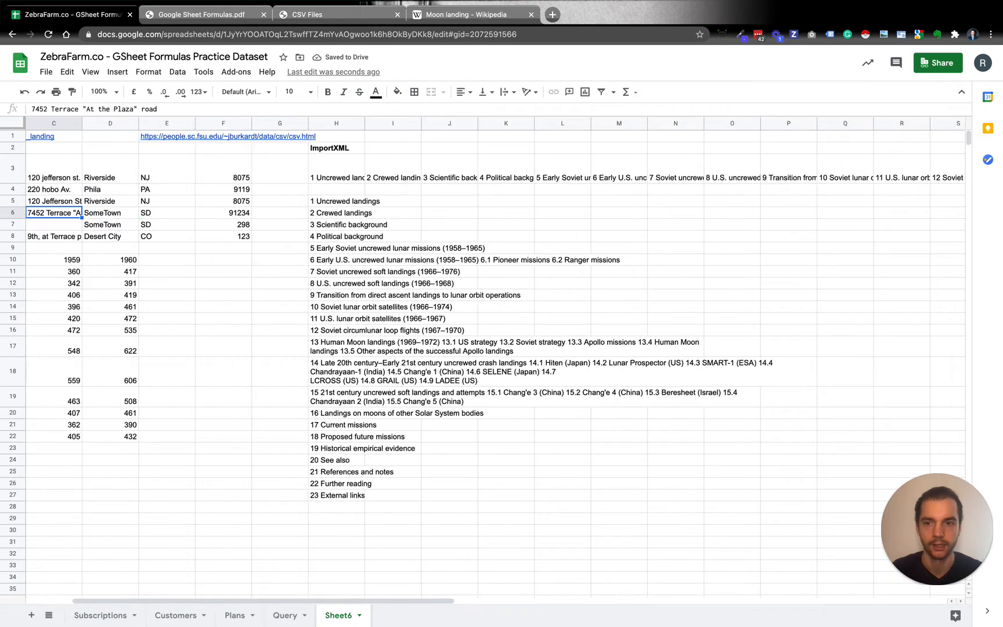
left_click(456, 312)
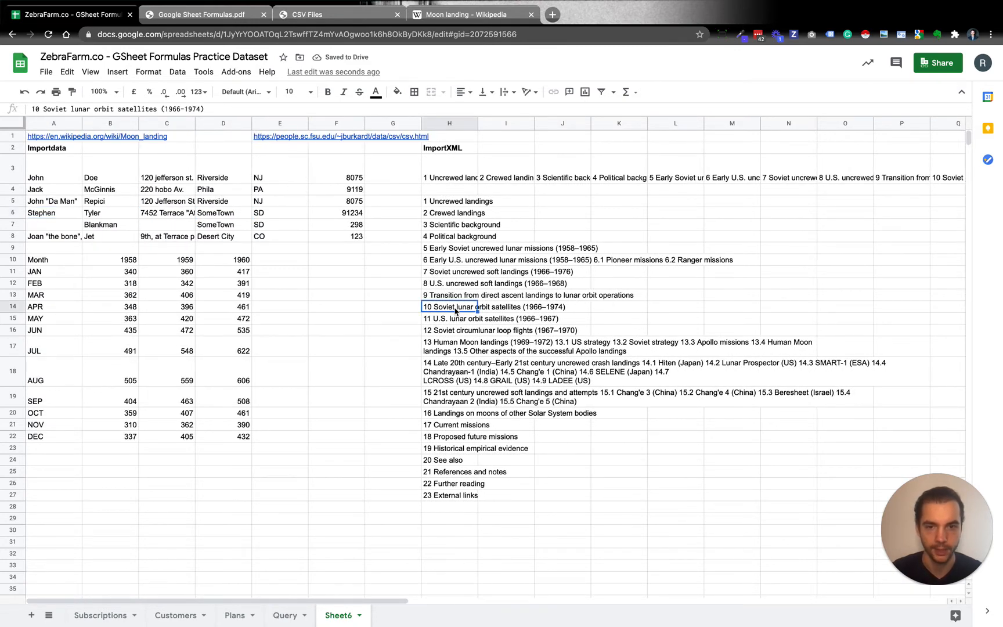
left_click(460, 369)
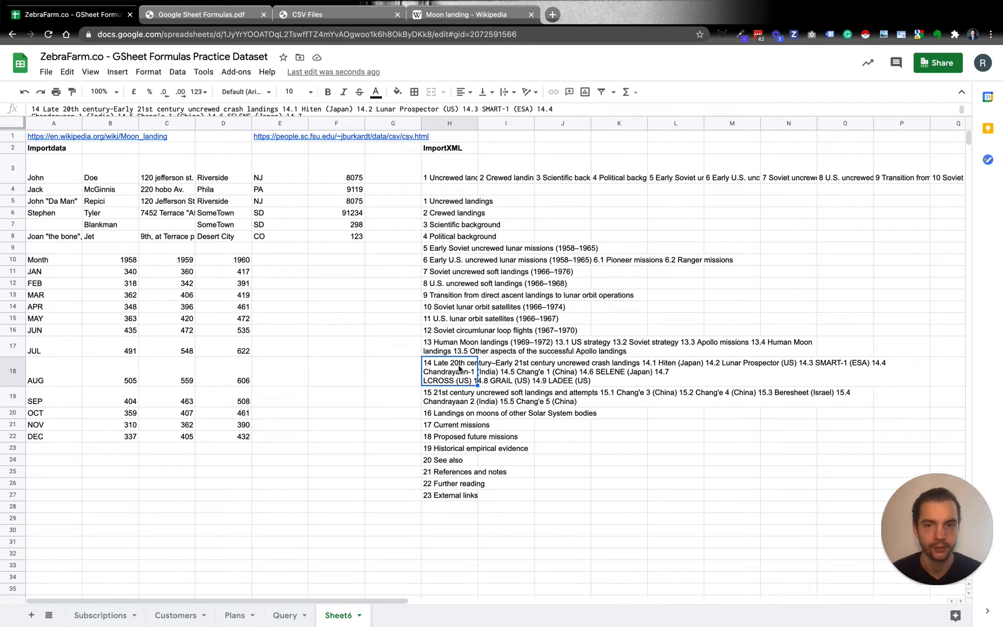
scroll(198, 432, "down", 1)
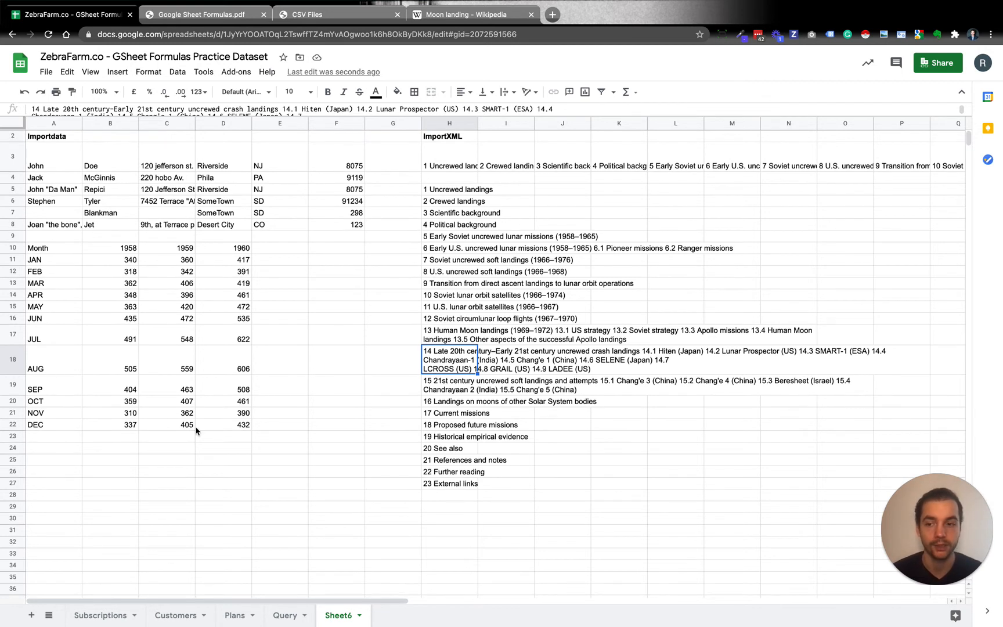
Select cell A25, close the developer tools on the Moon landing Wikipedia page and find the Early Soviet uncrewed lunar missions table
left_click(71, 469)
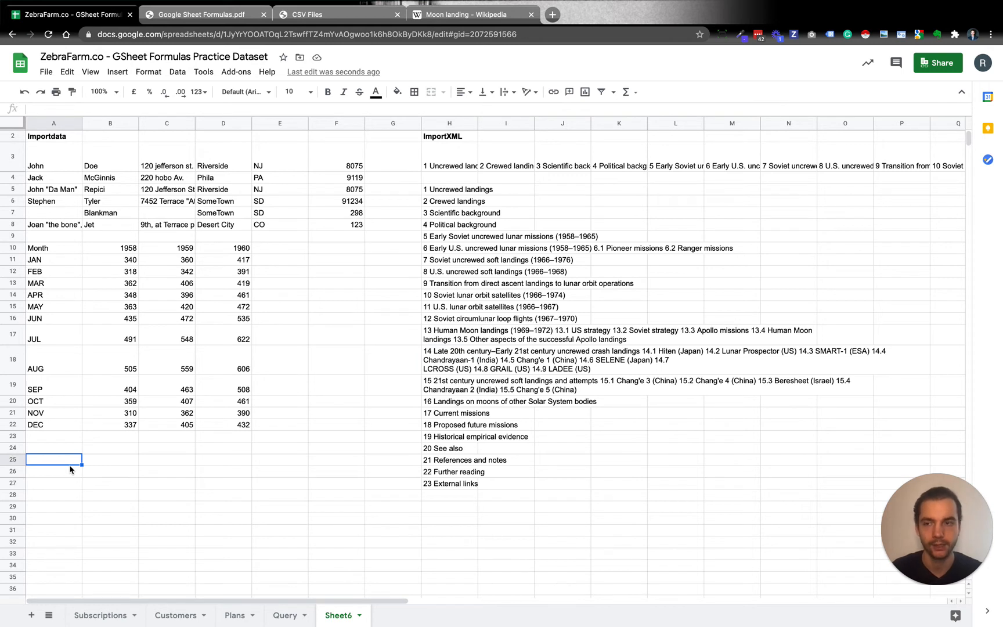
scroll(70, 469, "up", 1)
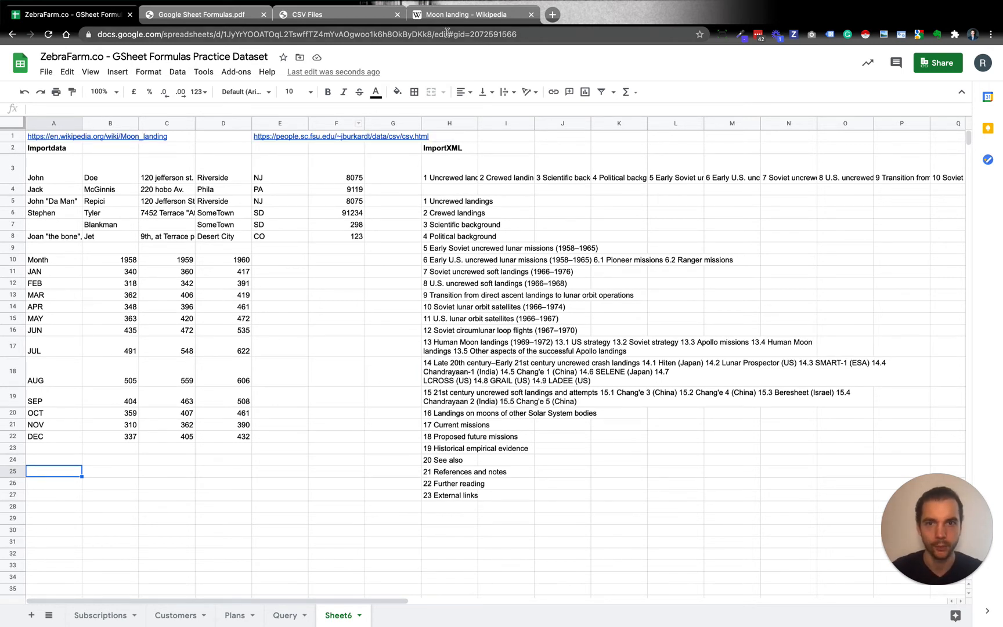
left_click(484, 21)
scroll(385, 269, "down", 1)
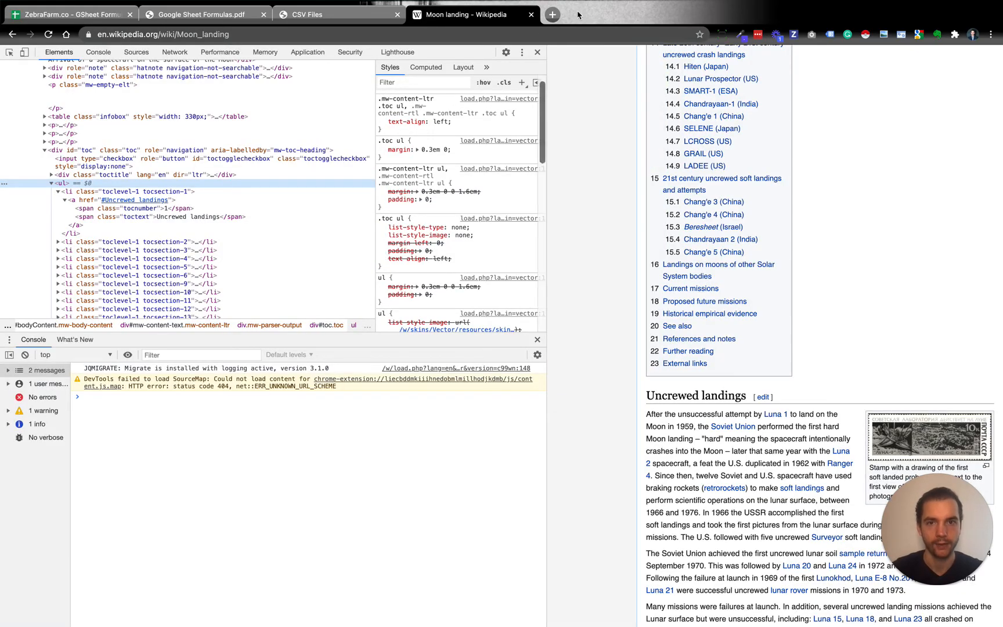
left_click(538, 52)
scroll(461, 297, "down", 20)
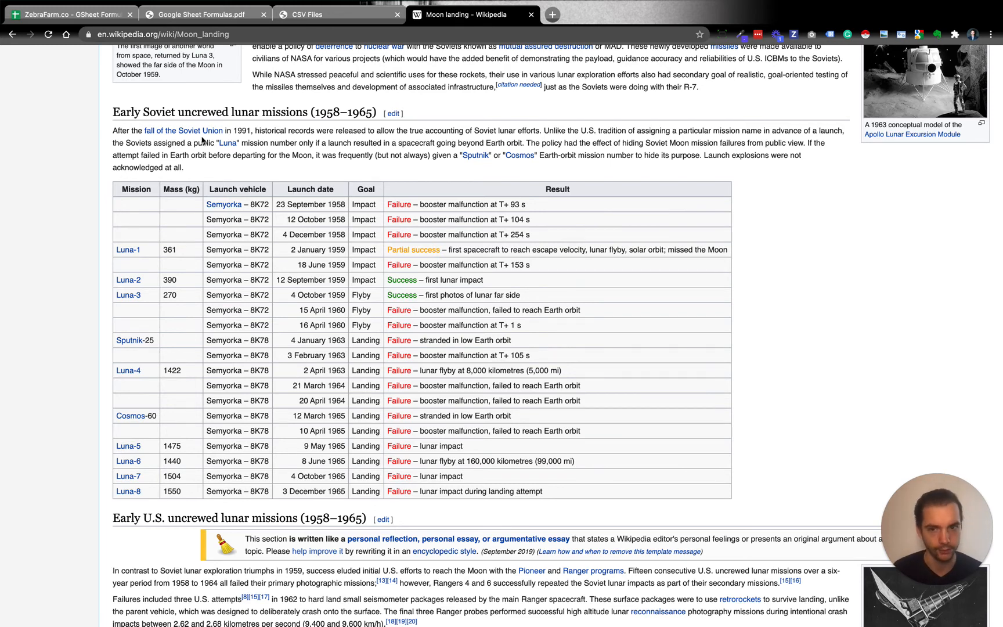
In cell A25 of the spreadsheet, enter the formula =IMPORTHTML(A1,"table",1) to import a table from the Moon landing article
left_click(69, 16)
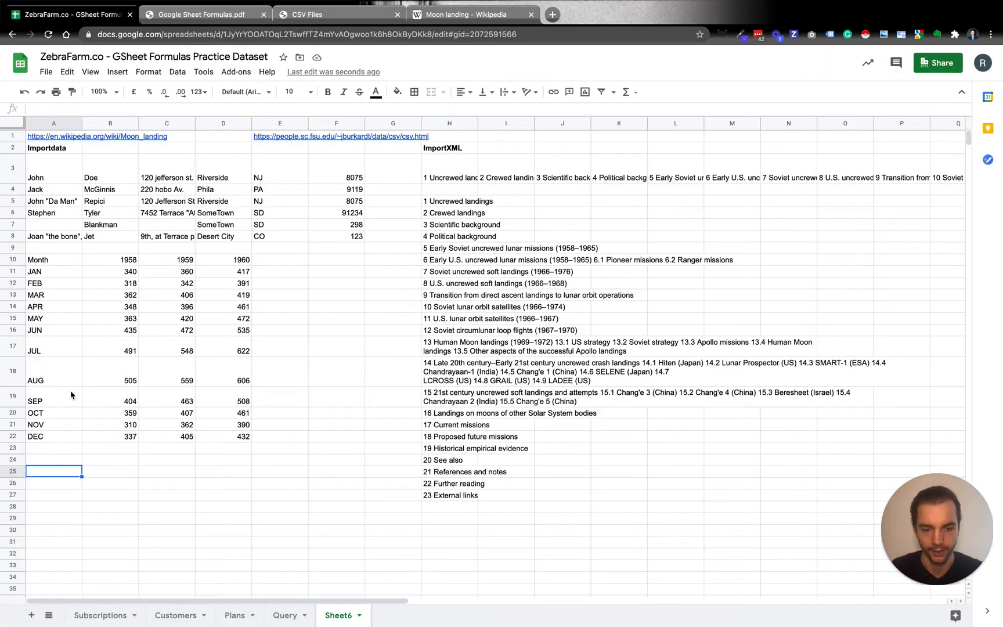
type("=")
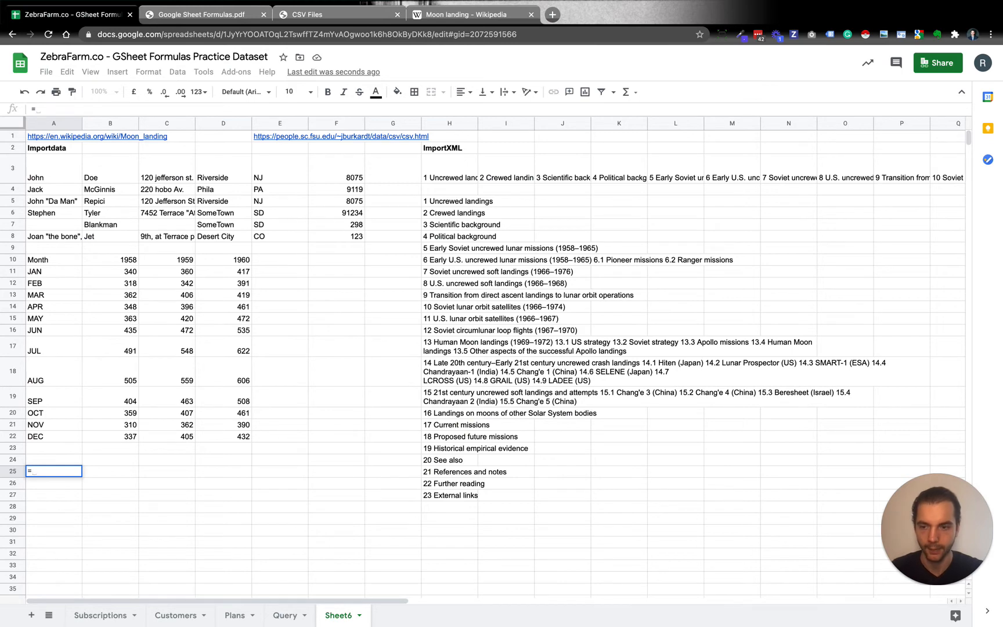
type("import")
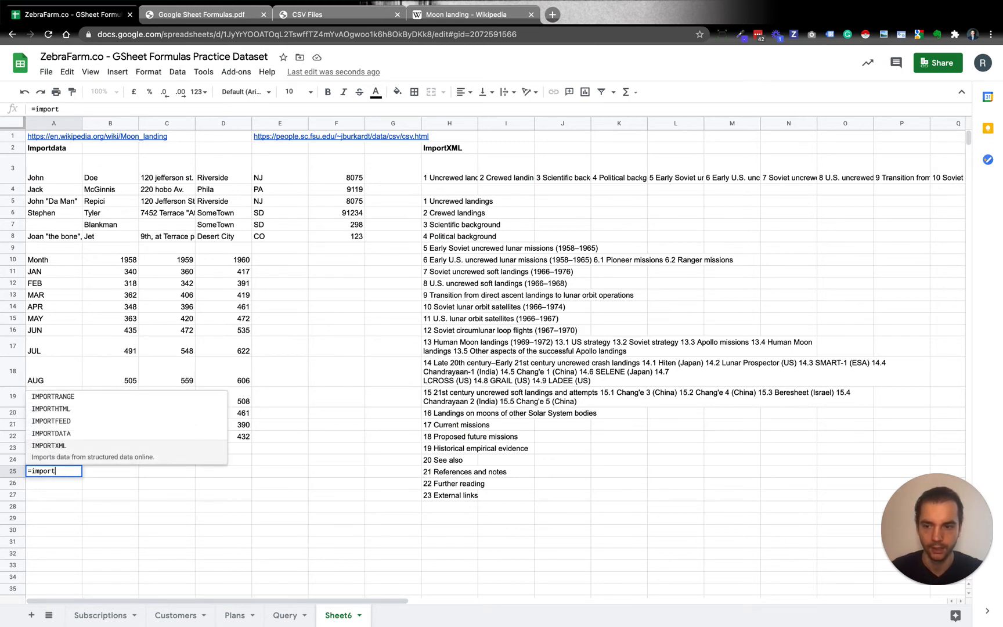
type("html")
key("Tab")
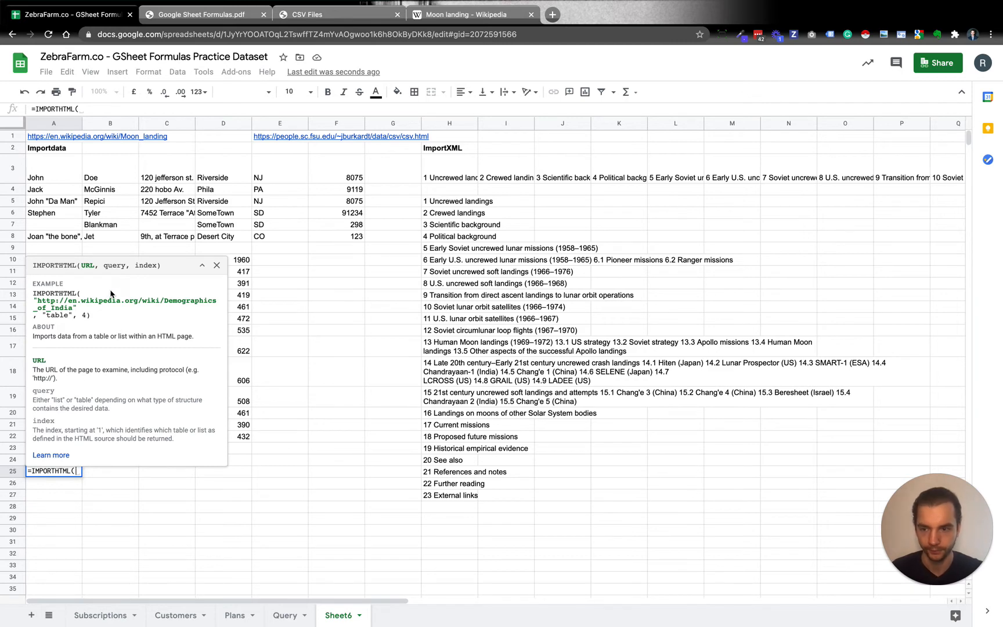
left_click(57, 139)
type(", ")
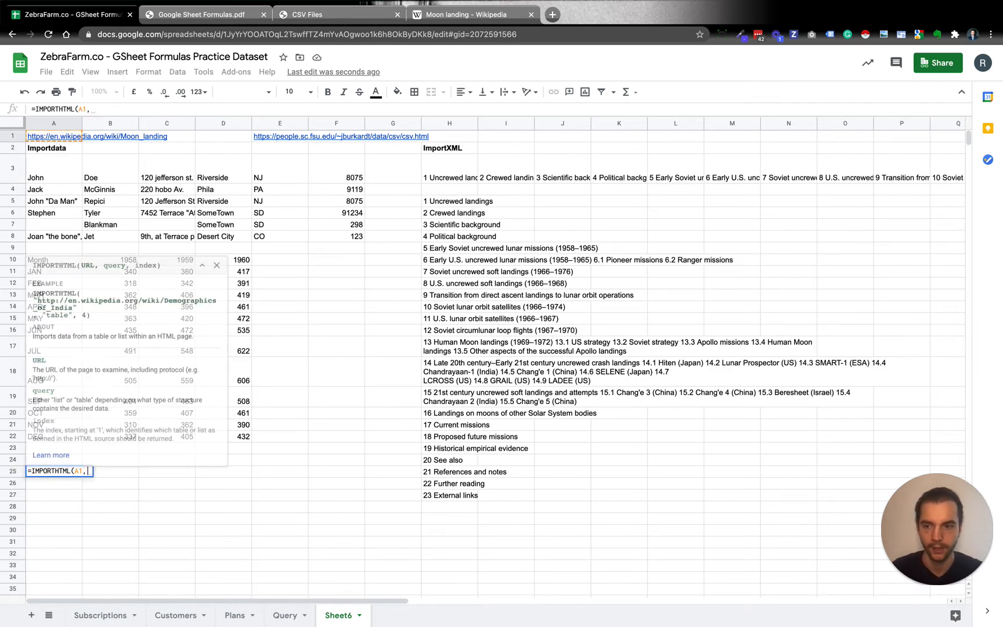
type("\"t")
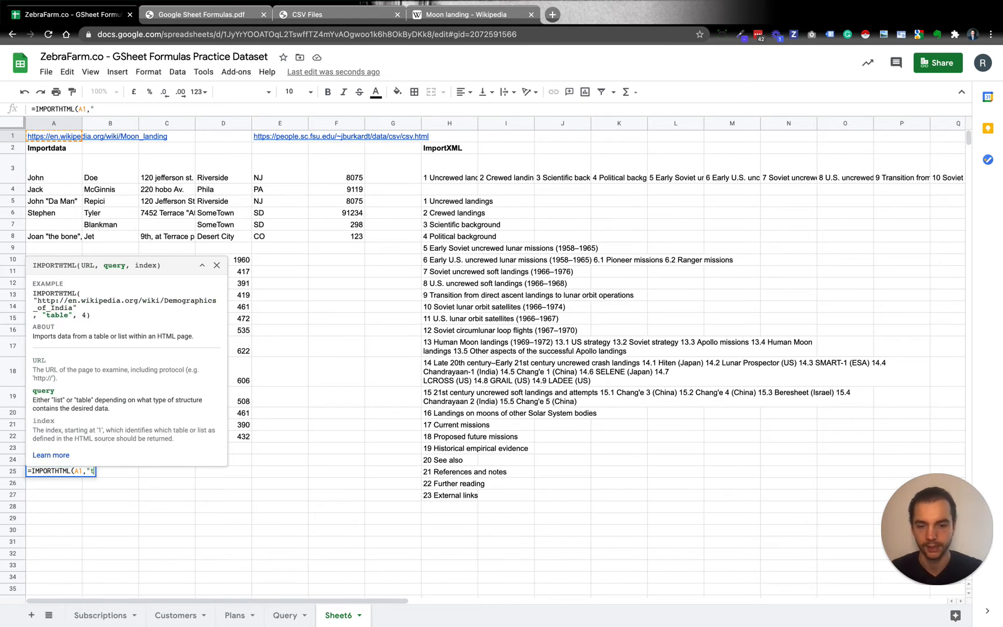
type("able\"")
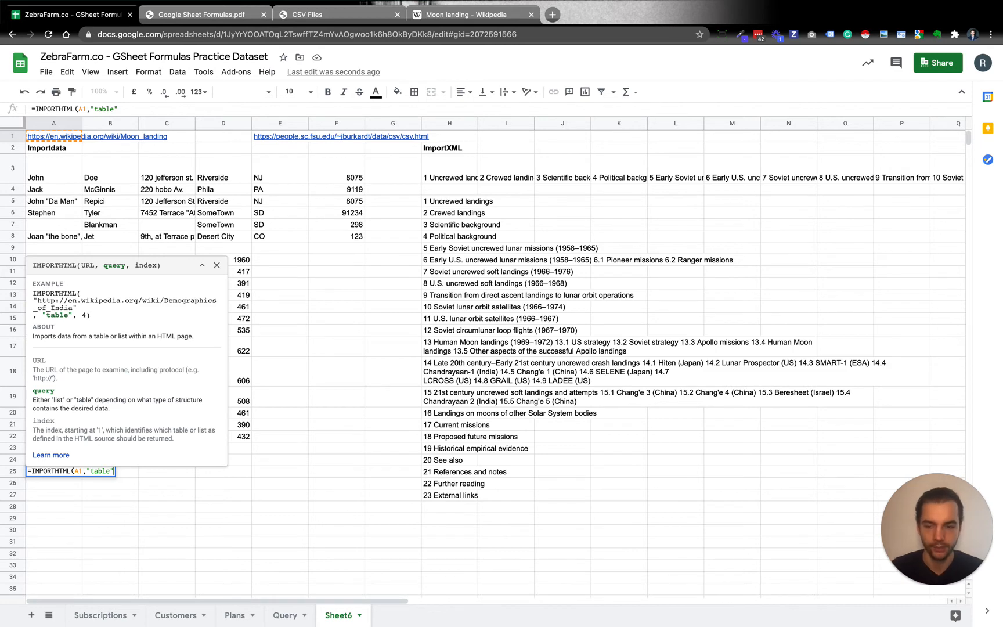
type(",1)")
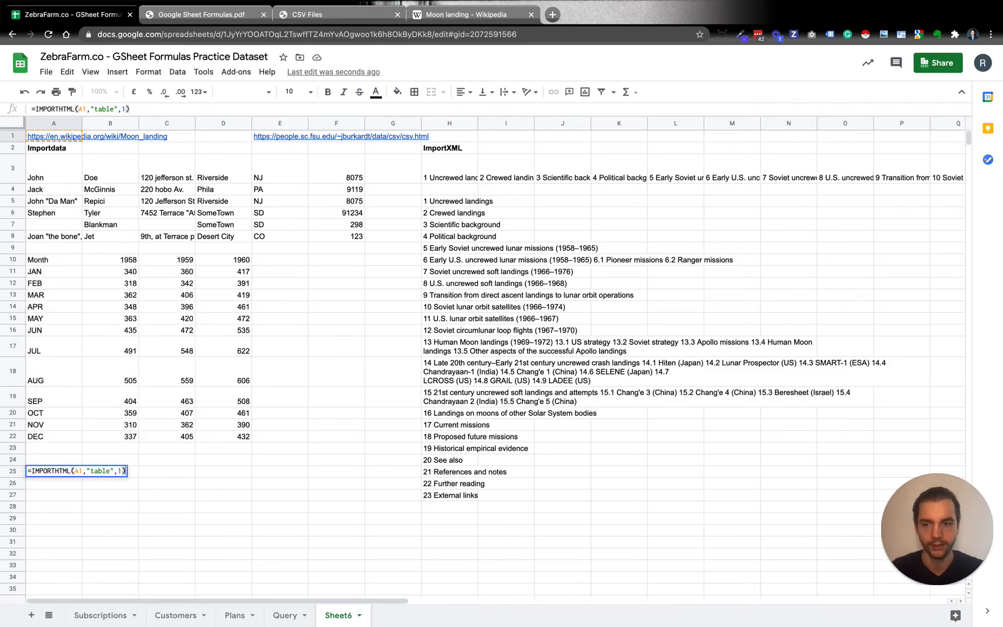
key("Return")
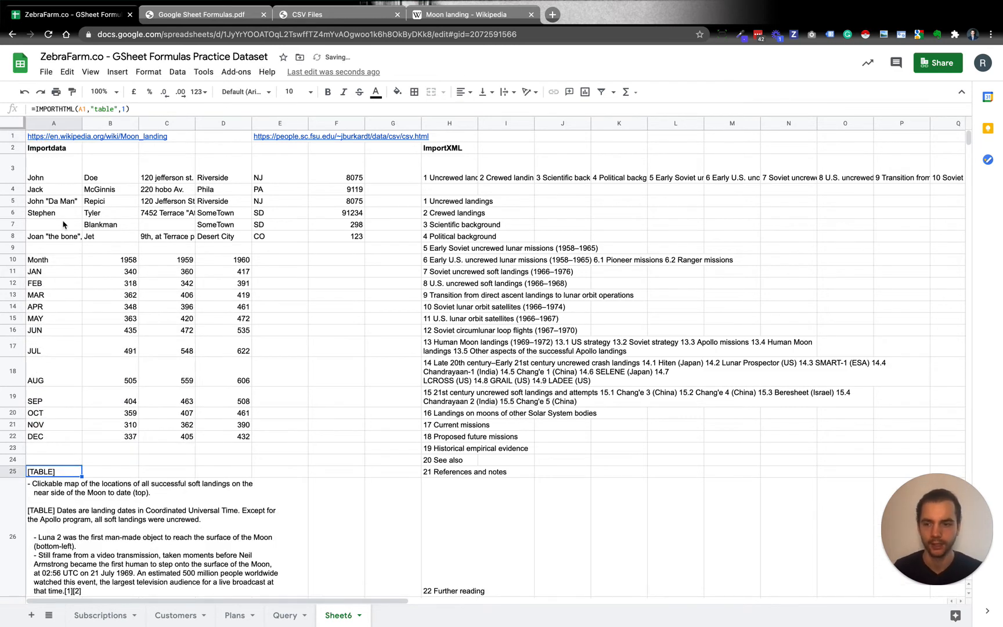
Compare the text imported below A25 with the captions in the infobox at the start of the Moon landing article
scroll(65, 244, "down", 3)
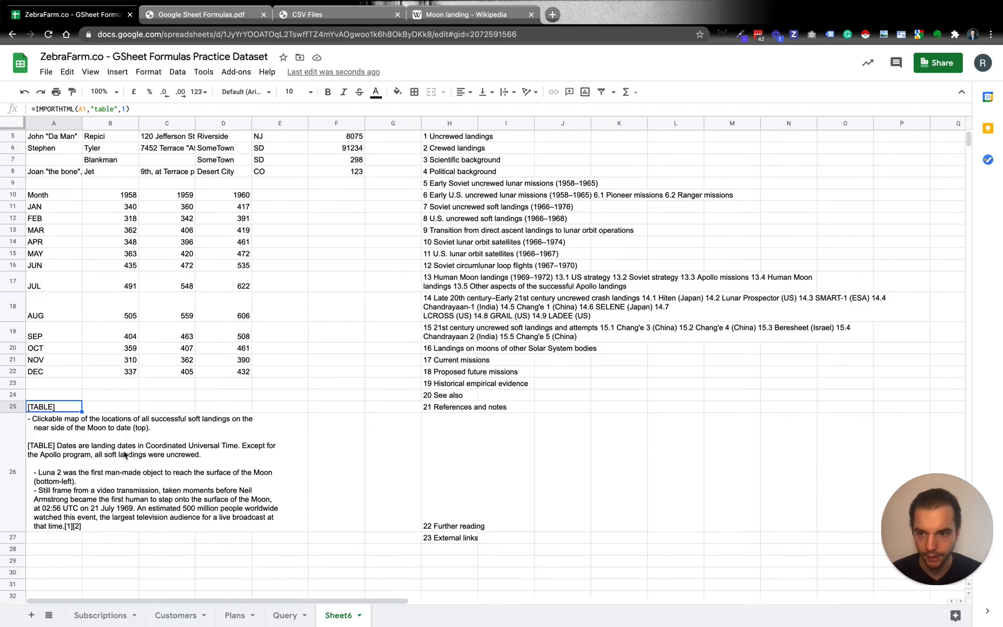
left_click(464, 14)
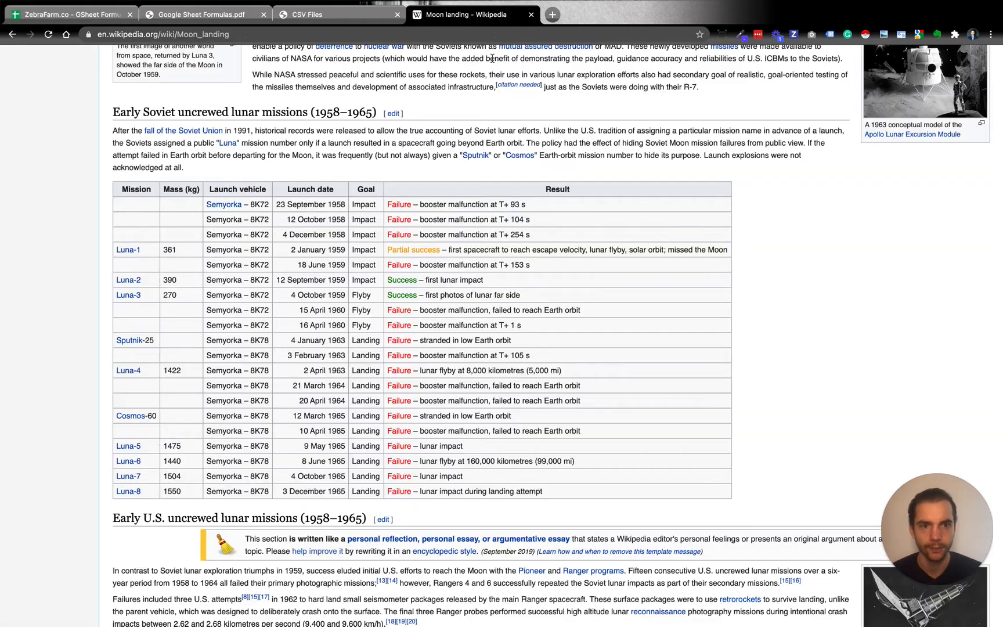
scroll(596, 312, "up", 10)
scroll(596, 312, "up", 10)
scroll(595, 313, "down", 3)
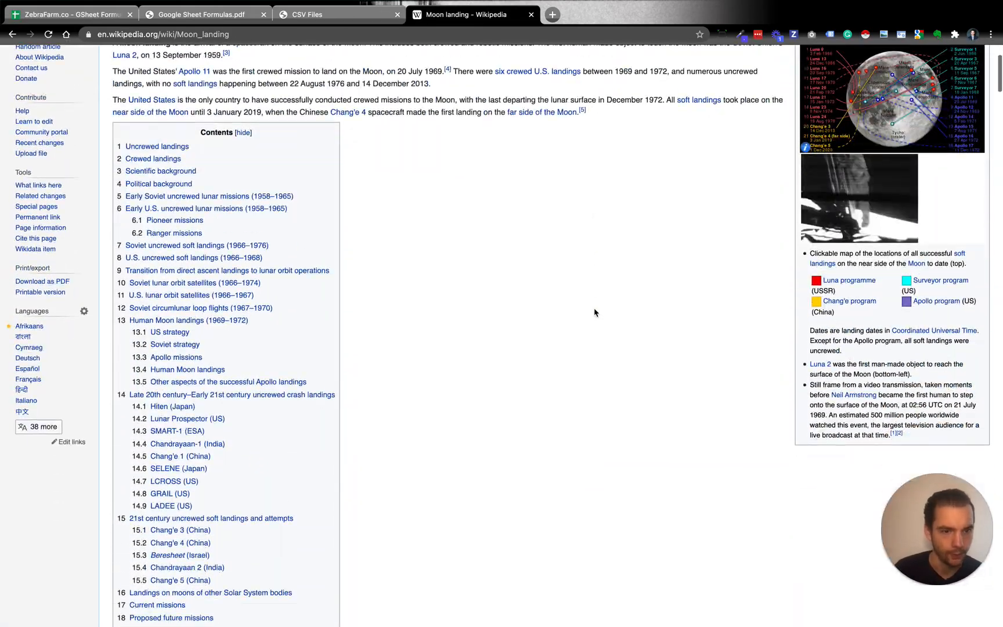
scroll(664, 356, "up", 3)
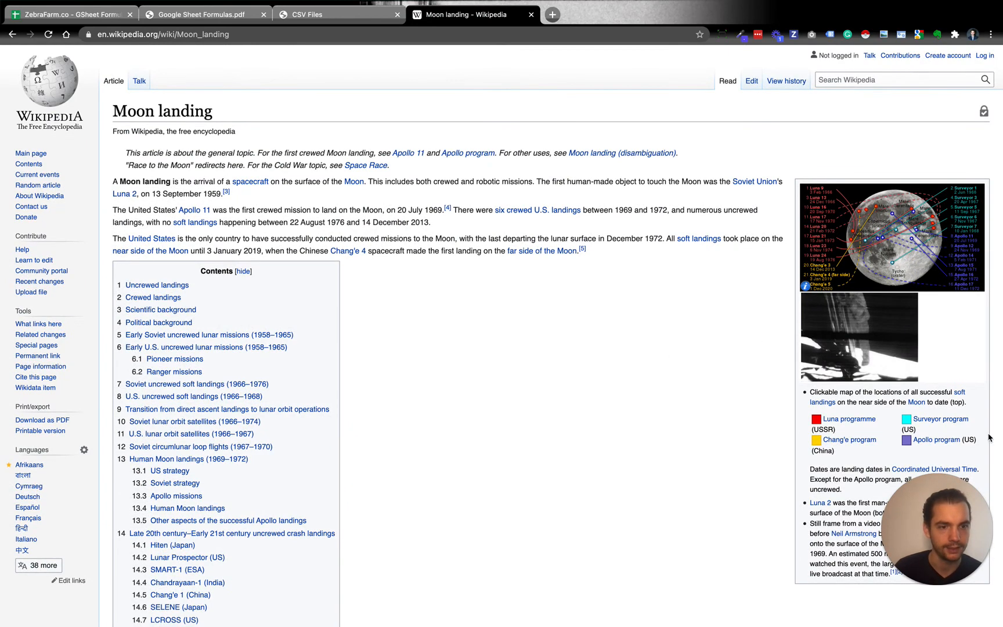
scroll(695, 402, "down", 3)
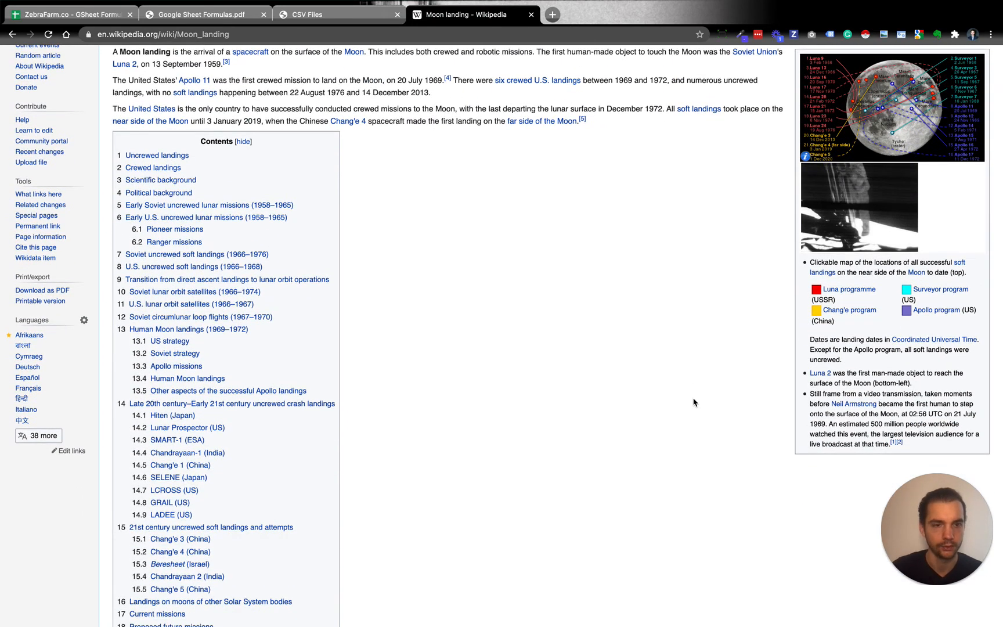
left_click_drag(798, 279, 964, 276)
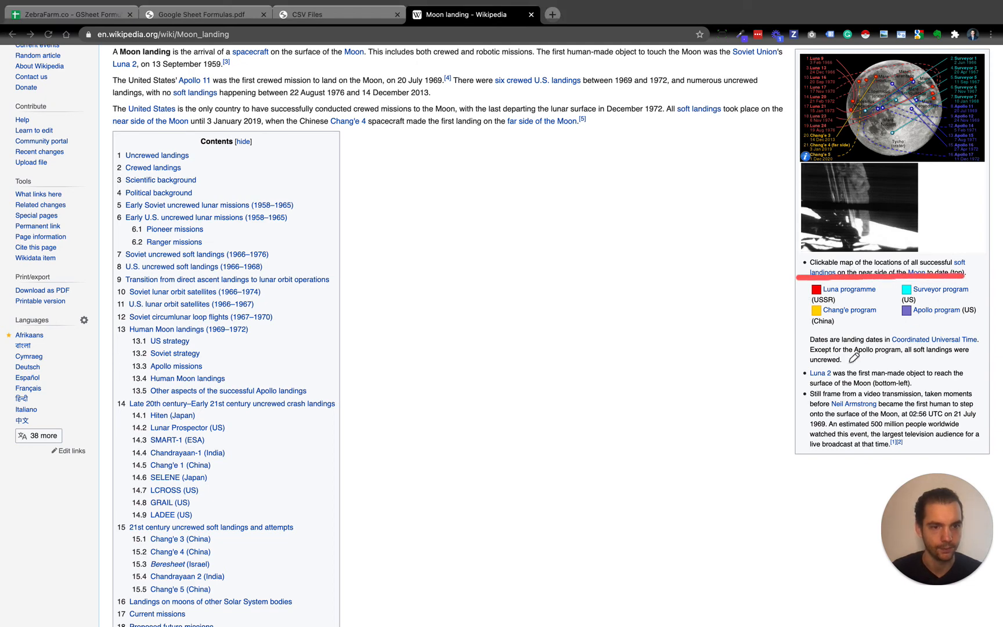
left_click_drag(808, 384, 852, 384)
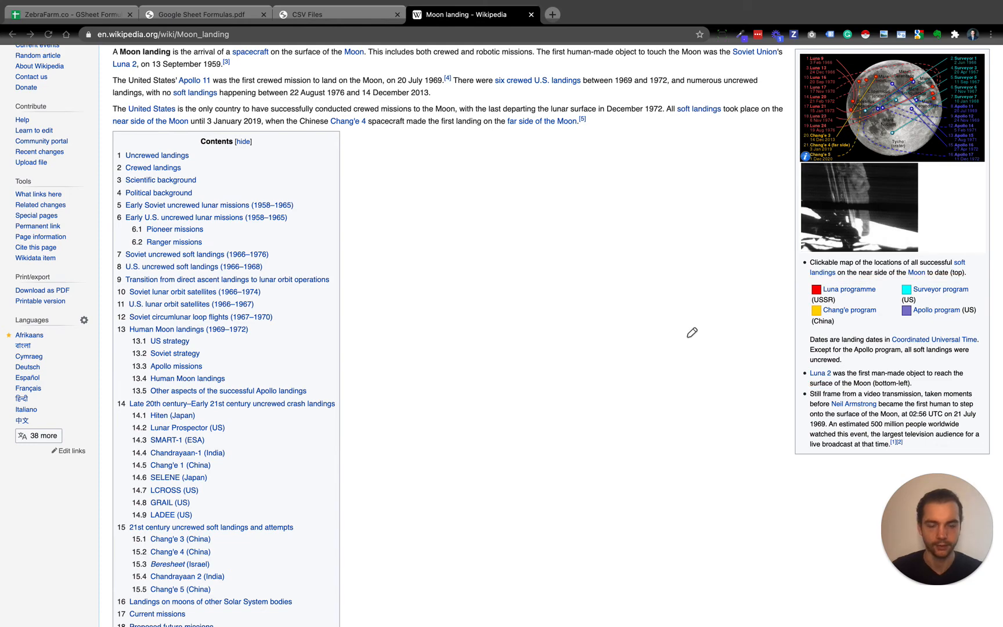
Look through the Moon landing article for its table-like elements, from the infobox to the Early Soviet uncrewed lunar missions table
scroll(690, 287, "up", 3)
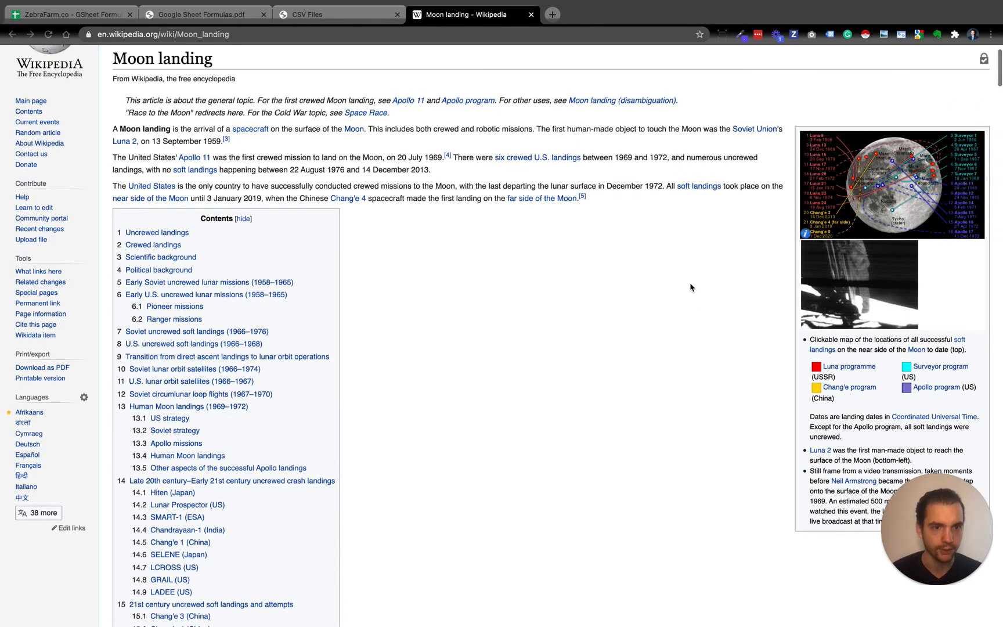
scroll(693, 284, "down", 5)
scroll(935, 188, "down", 5)
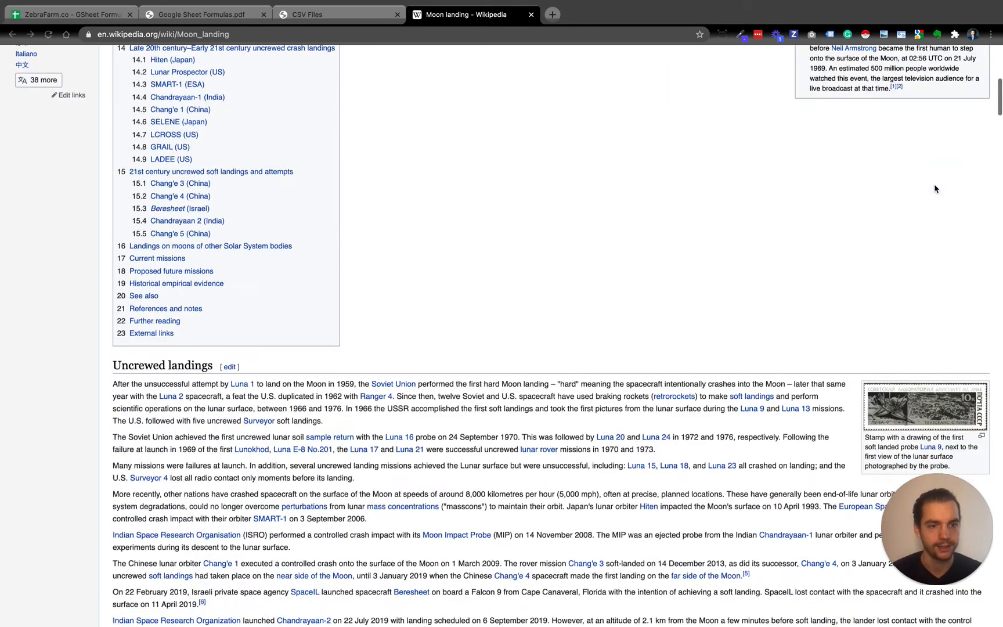
scroll(934, 189, "down", 5)
scroll(920, 206, "down", 5)
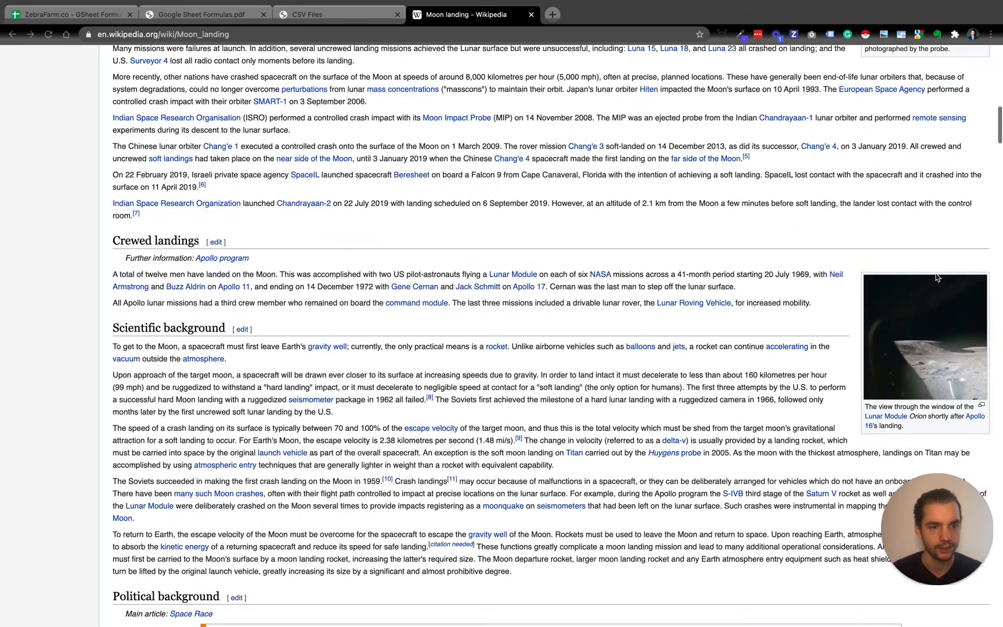
scroll(899, 331, "down", 8)
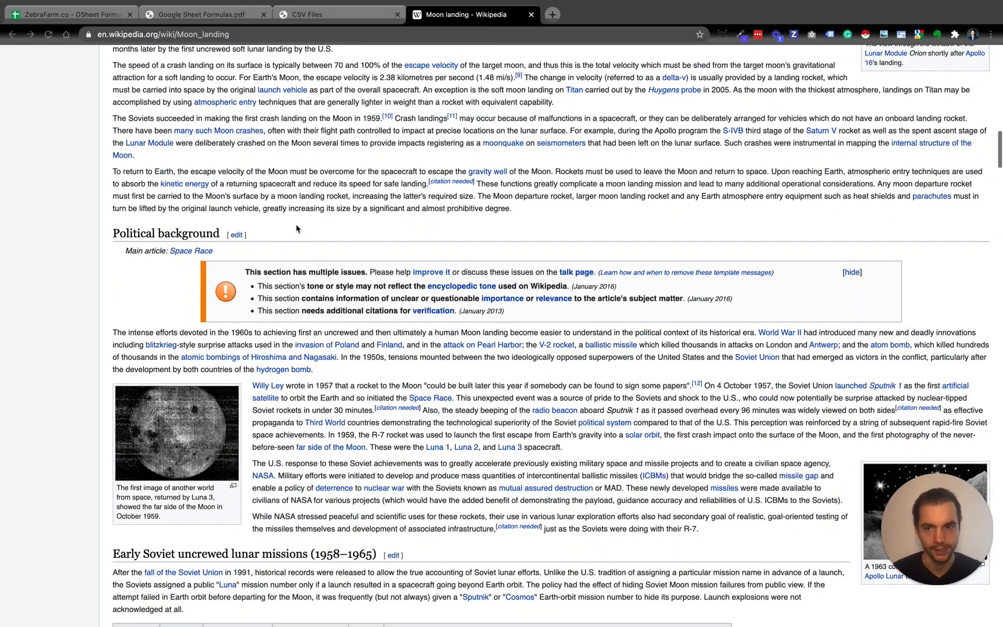
scroll(357, 331, "down", 3)
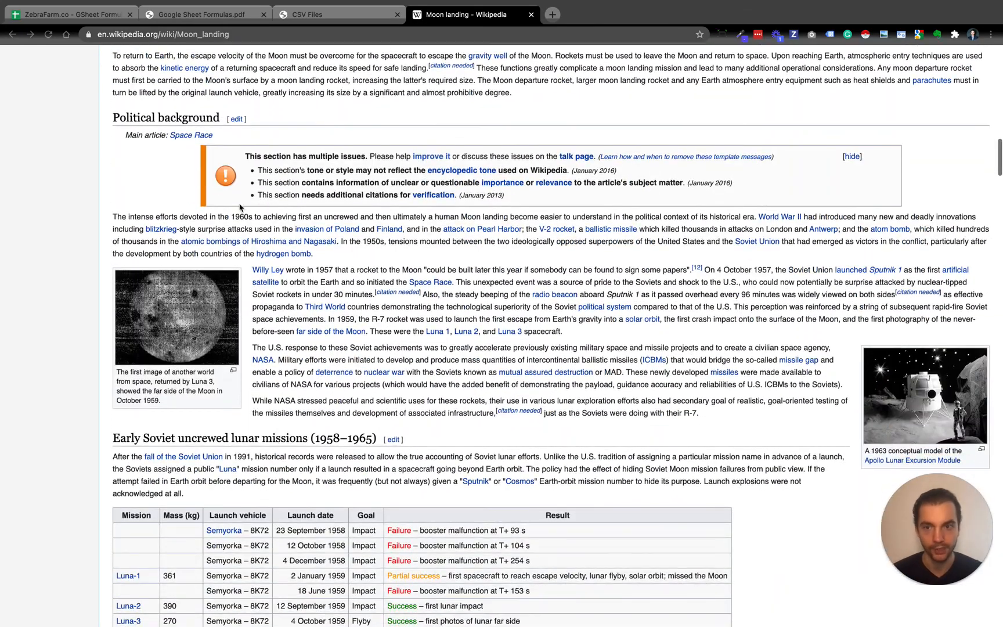
scroll(232, 274, "down", 1)
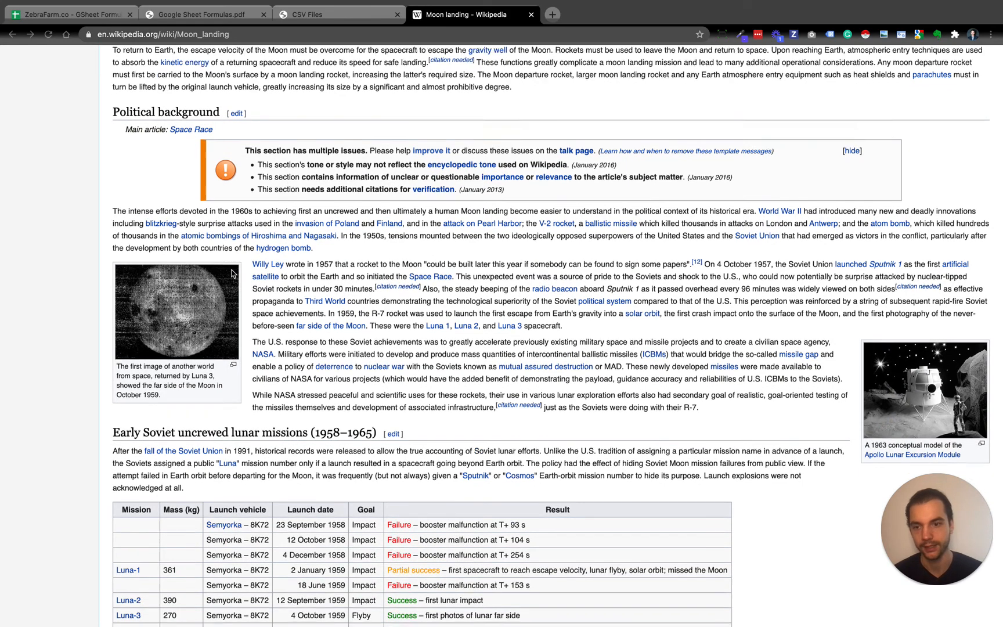
scroll(232, 273, "down", 3)
scroll(235, 271, "up", 3)
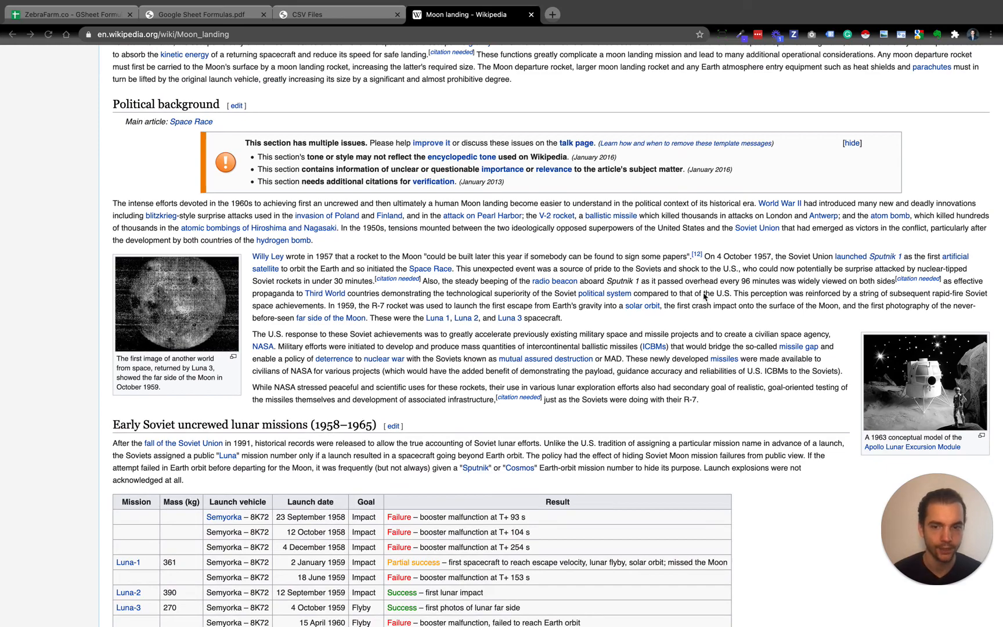
scroll(704, 296, "up", 3)
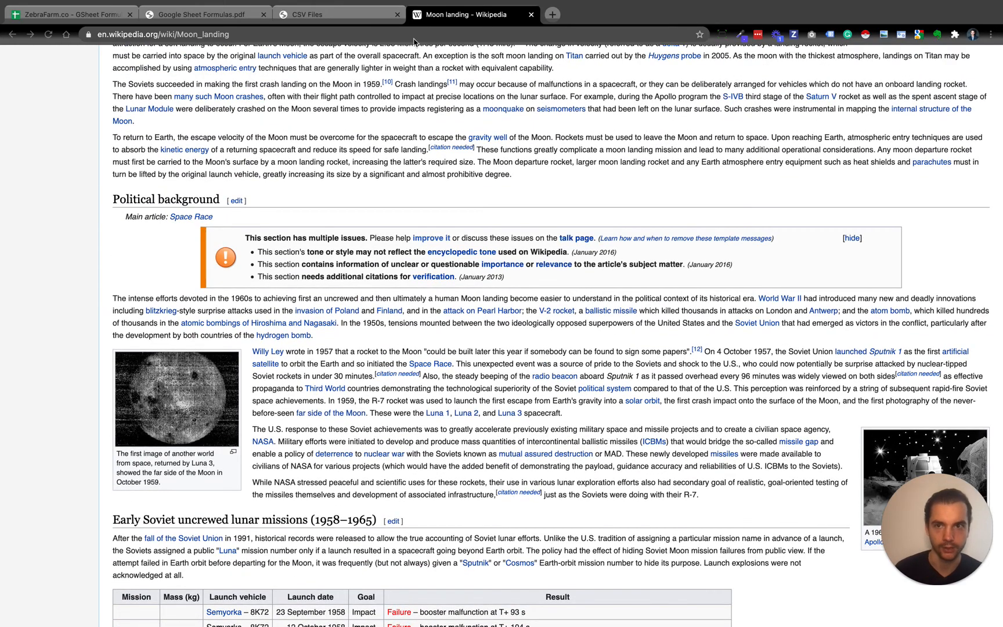
scroll(216, 314, "down", 5)
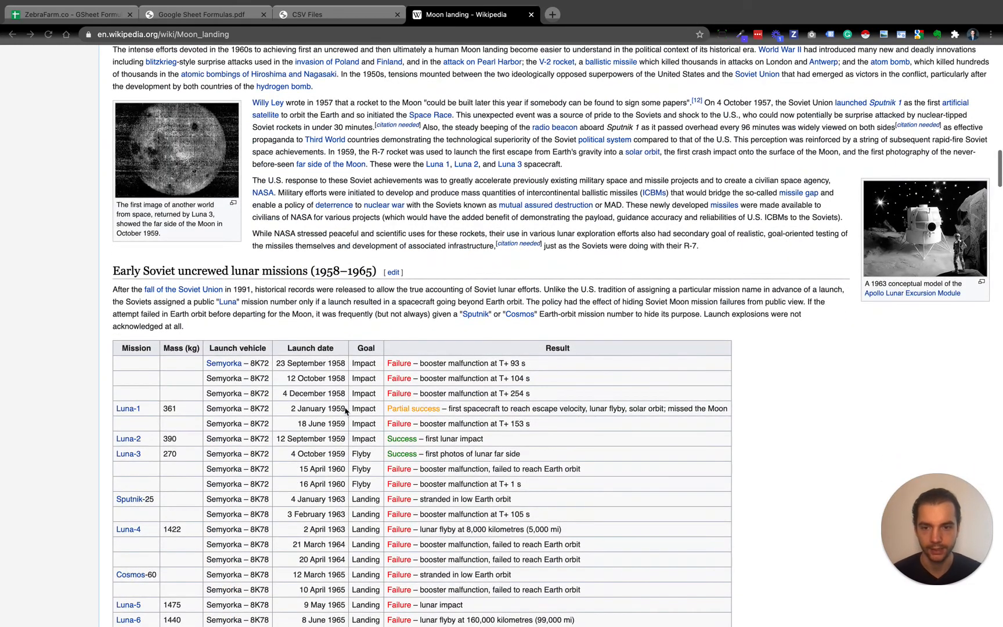
Try table index 9 in the spreadsheet's IMPORTHTML formula in A25
left_click(67, 14)
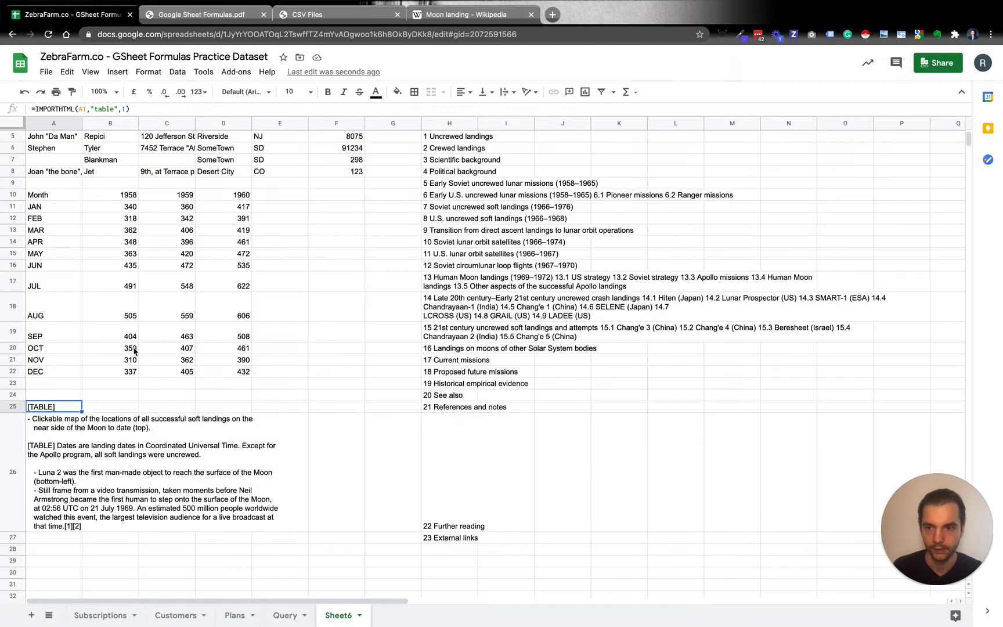
left_click(126, 109)
key("BackSpace")
type("9")
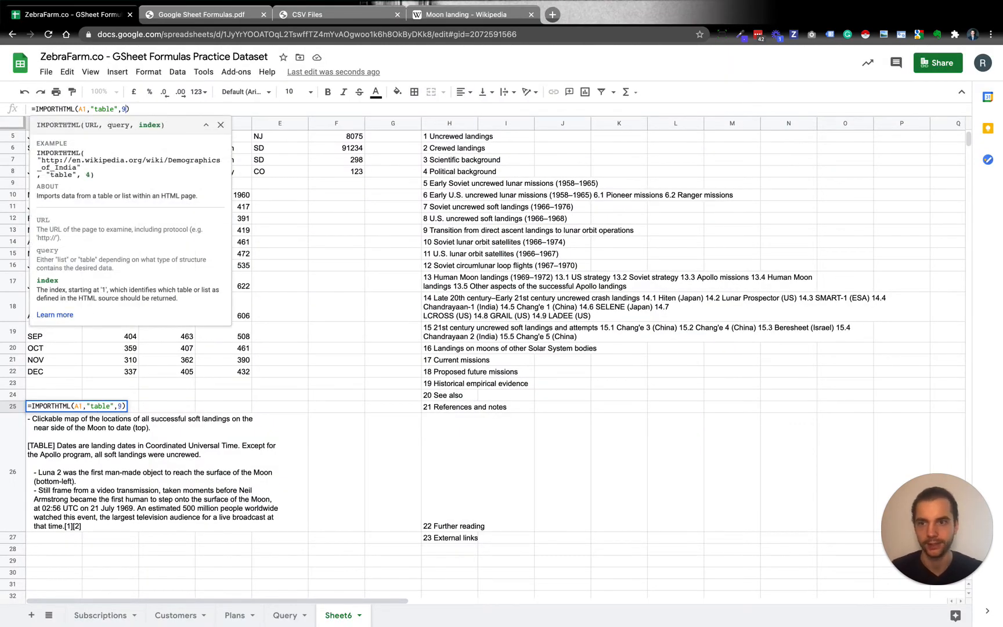
key("Return")
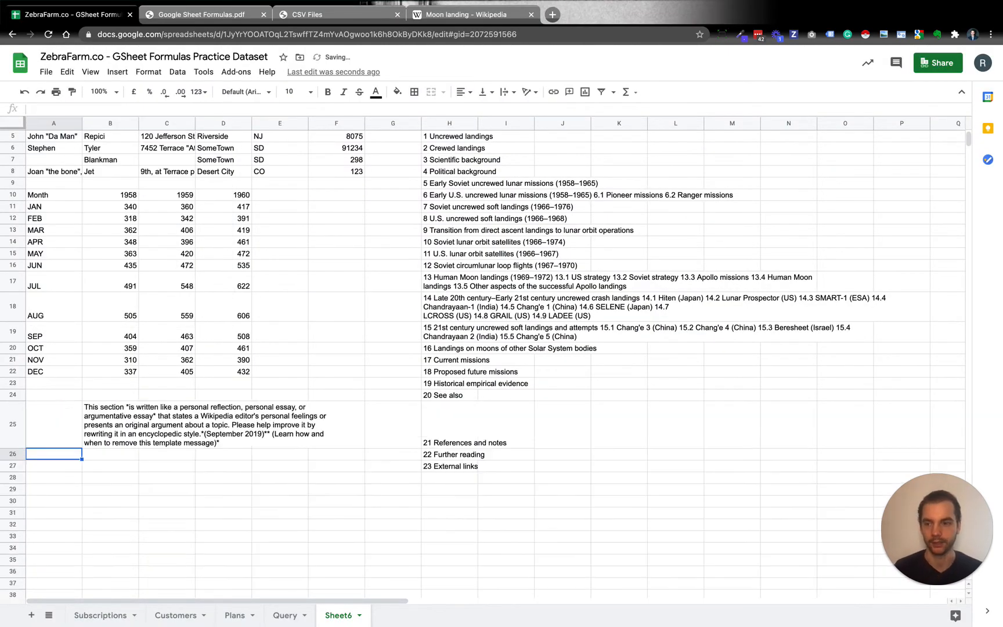
Change the table index in A25's IMPORTHTML formula to import the Pioneer and Ranger missions table
key("Up")
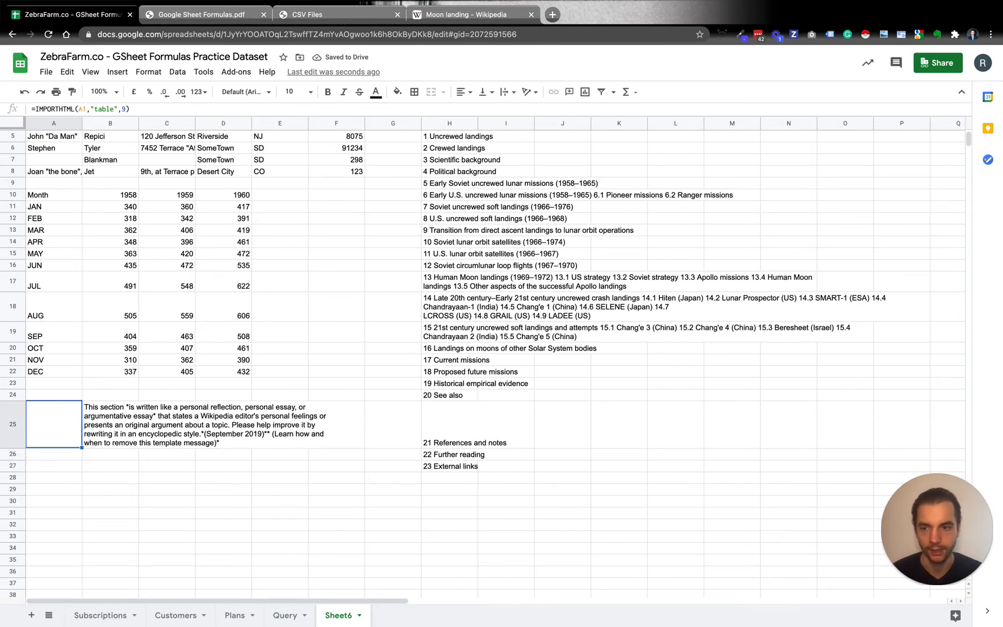
left_click(154, 109)
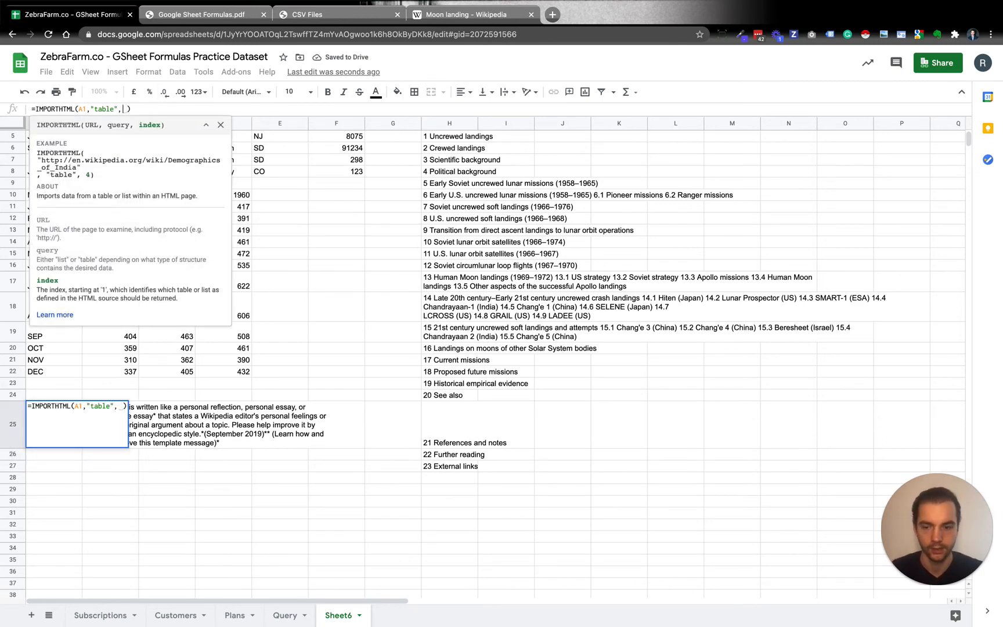
key("Return")
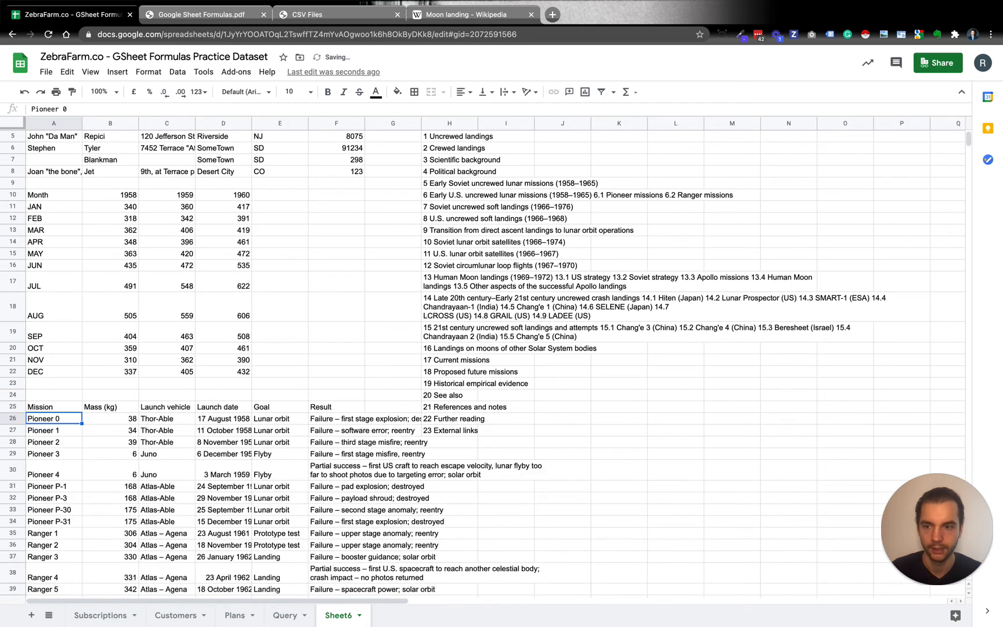
Review the missions table imported from A25 and clear the vertical list of article contents that starts in H5
scroll(234, 203, "down", 2)
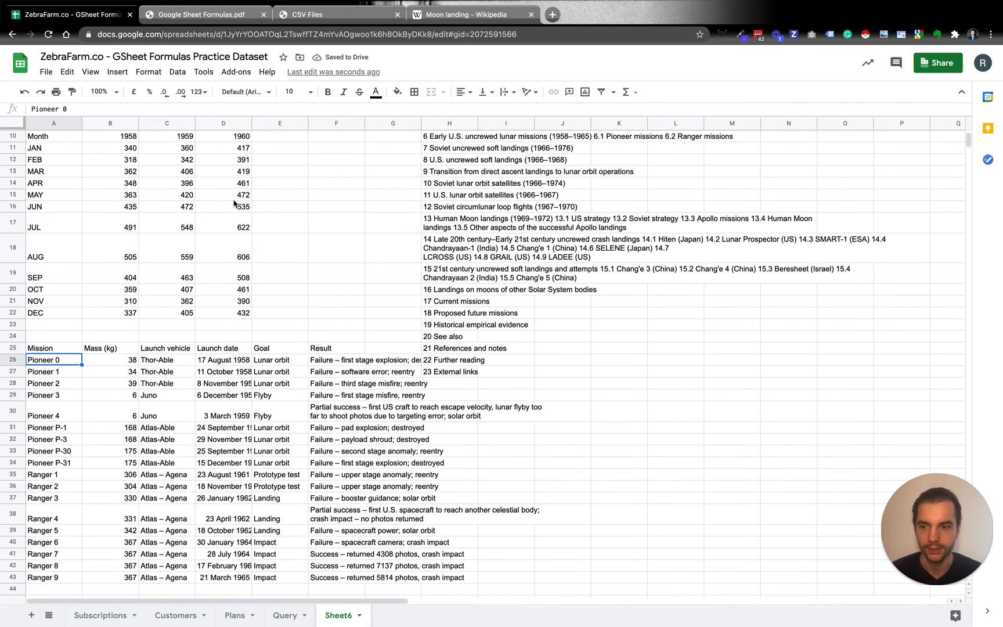
scroll(234, 203, "down", 2)
left_click(60, 304)
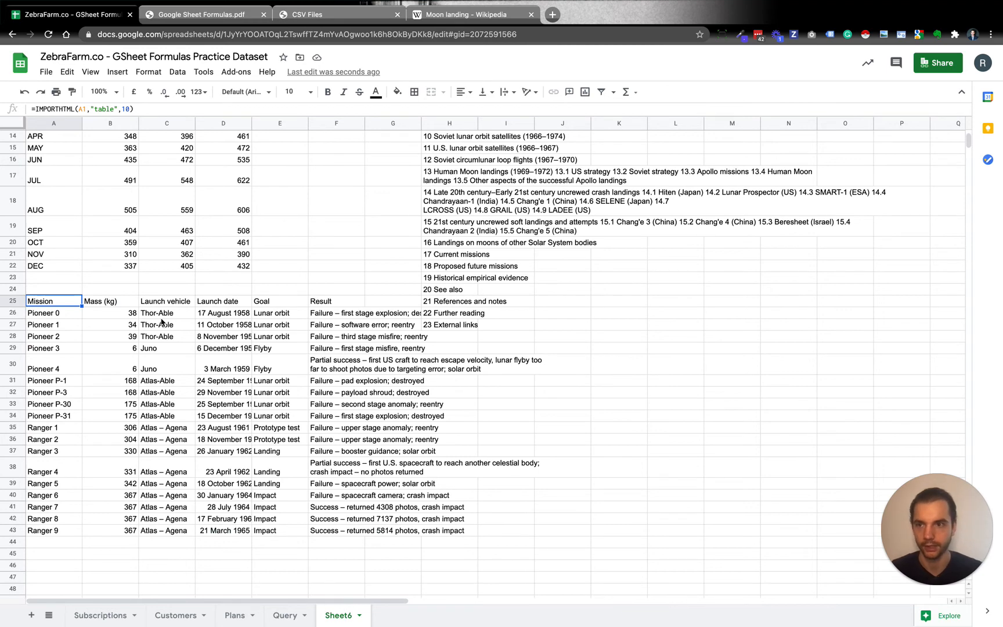
scroll(489, 258, "up", 6)
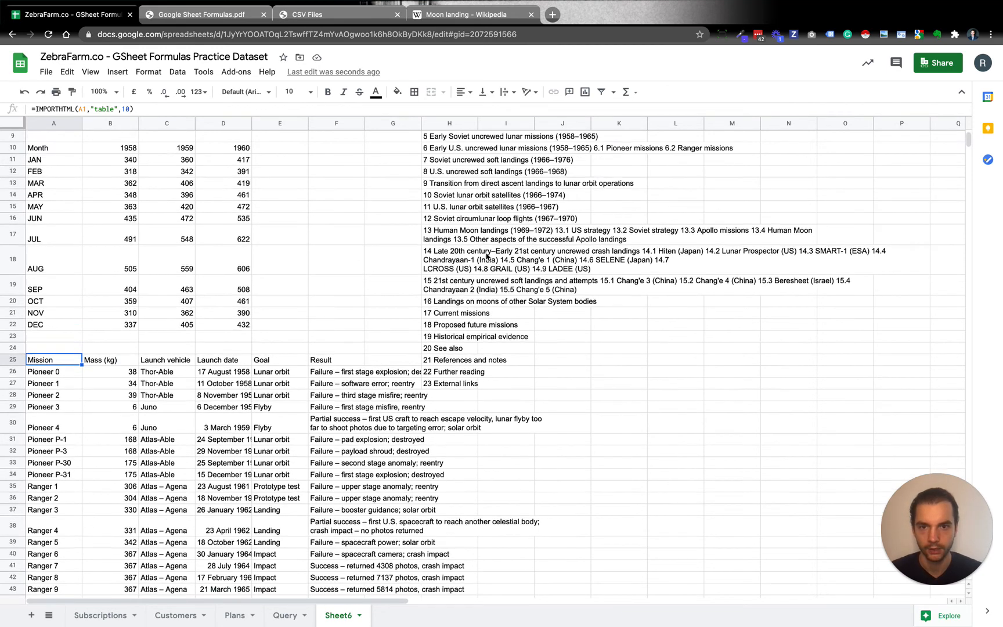
left_click(440, 203)
key("Delete")
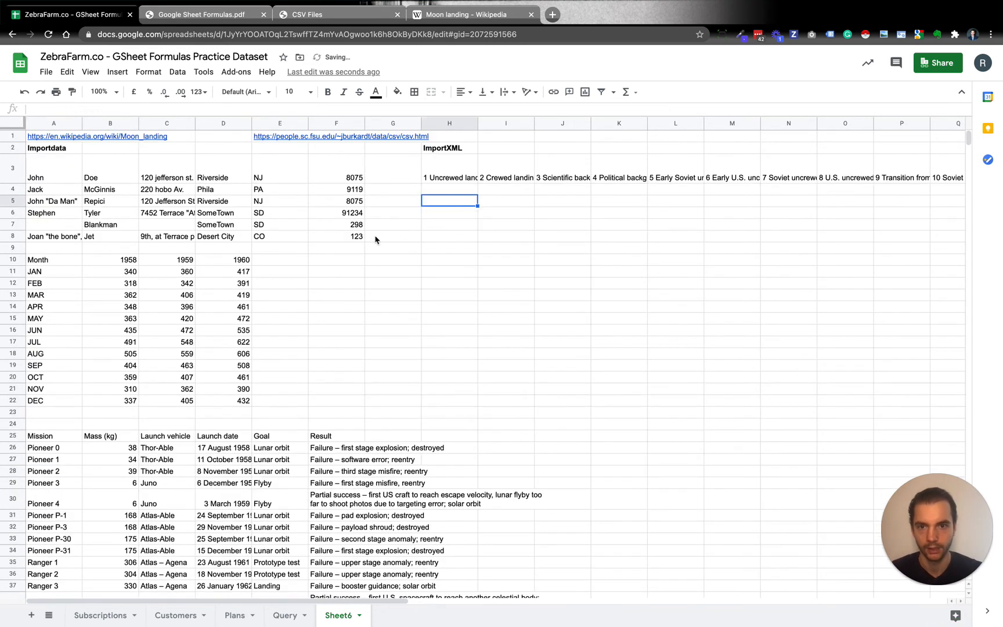
Compare the missions table imported at A25 with the header row of the Early Soviet uncrewed lunar missions table in the Moon landing article
scroll(280, 309, "down", 4)
left_click(45, 339)
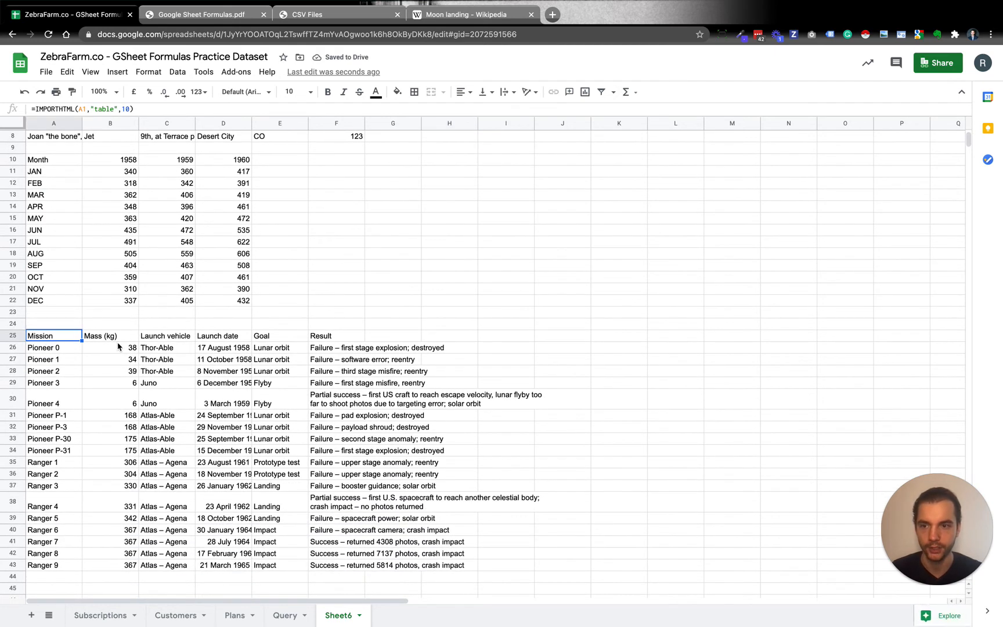
left_click(467, 24)
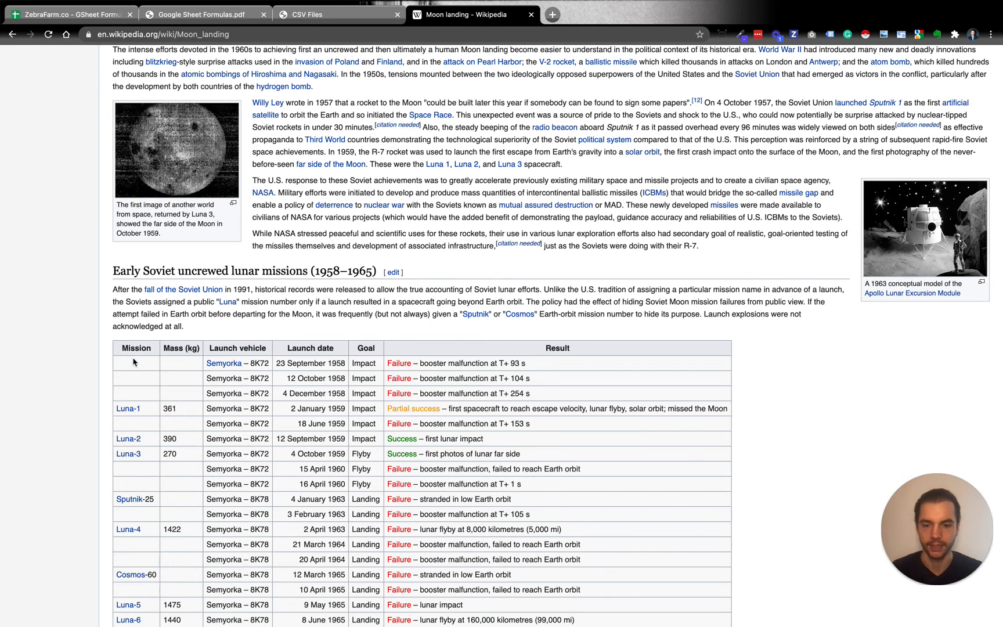
left_click_drag(115, 357, 273, 354)
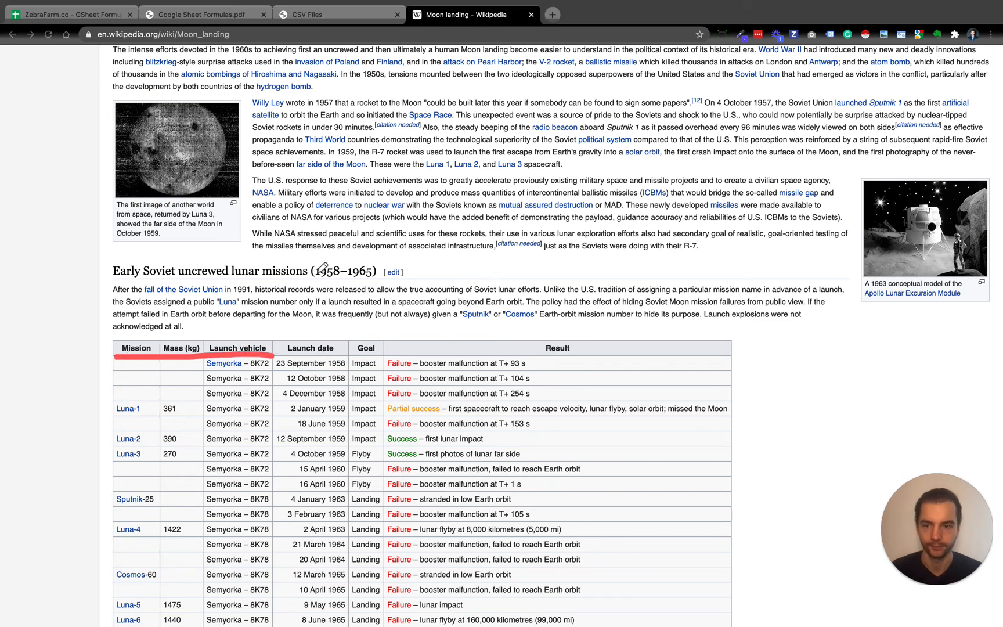
key("Escape")
left_click(56, 17)
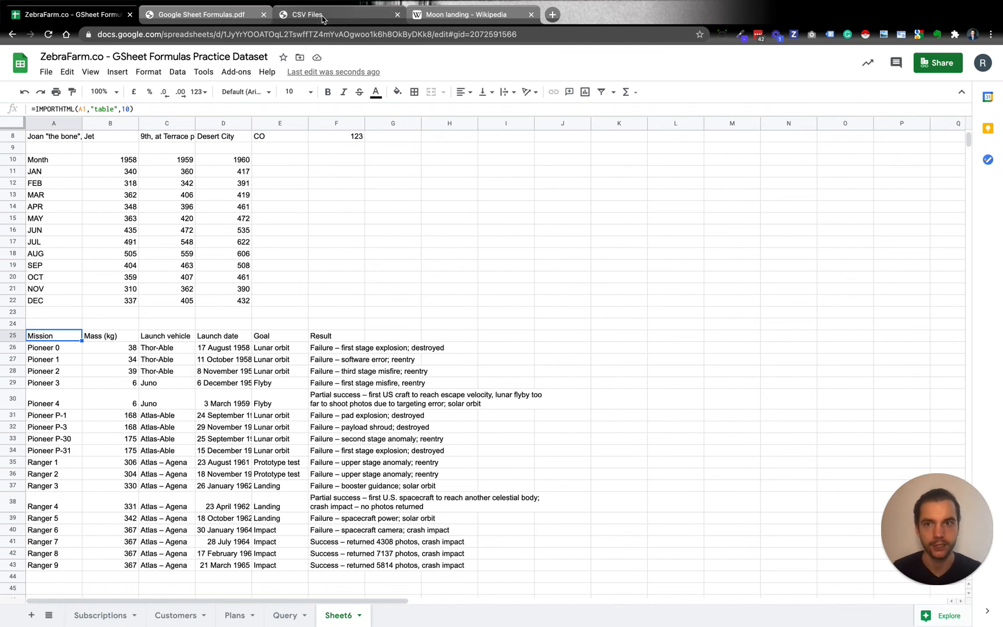
Switch to the Google Sheet Formulas PDF and search it for "Import" to examine the import formulas
left_click(199, 16)
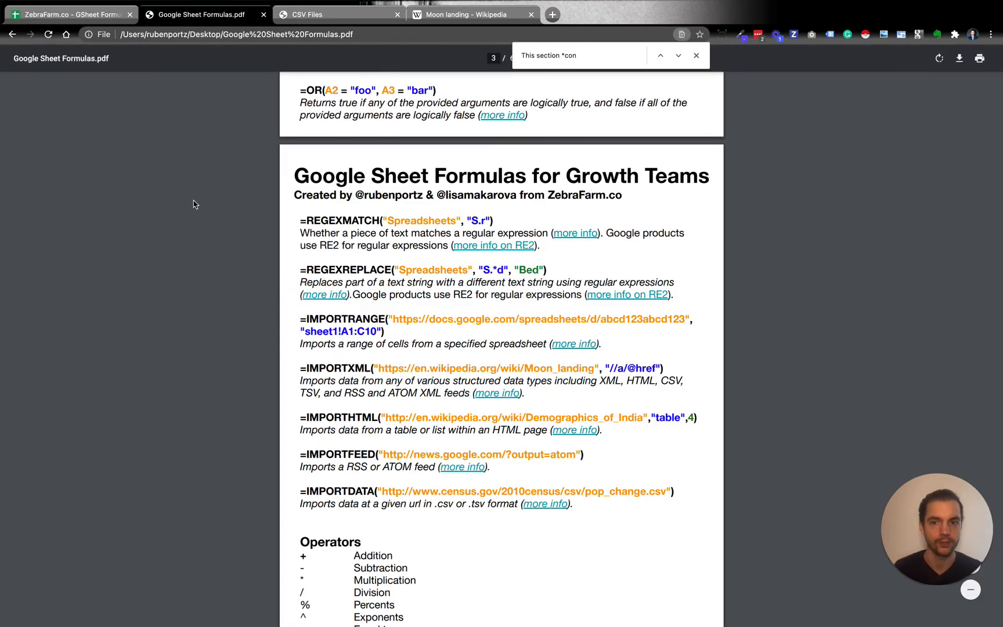
scroll(194, 203, "up", 20)
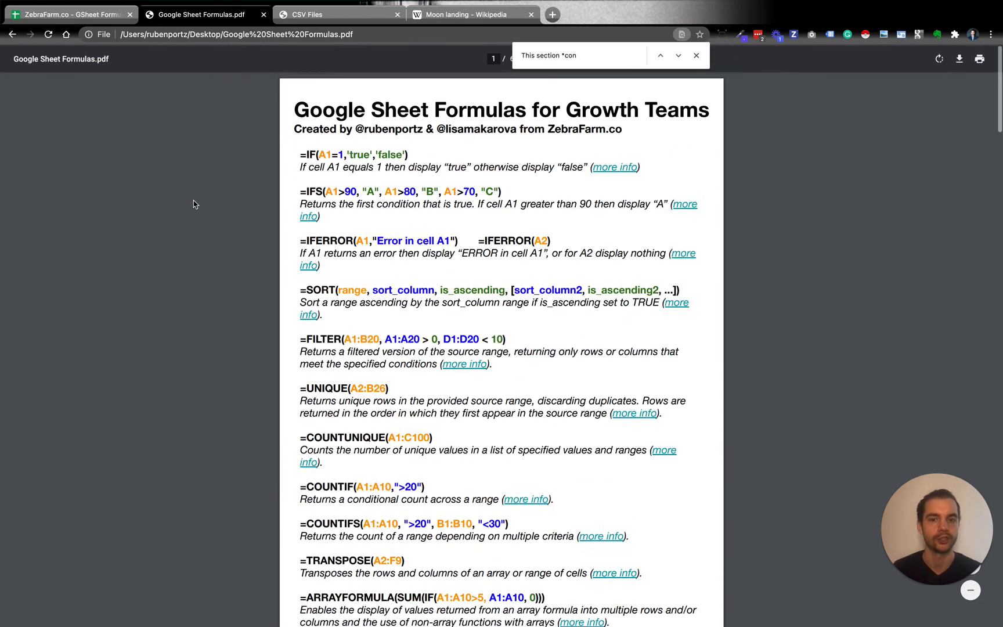
left_click(697, 56)
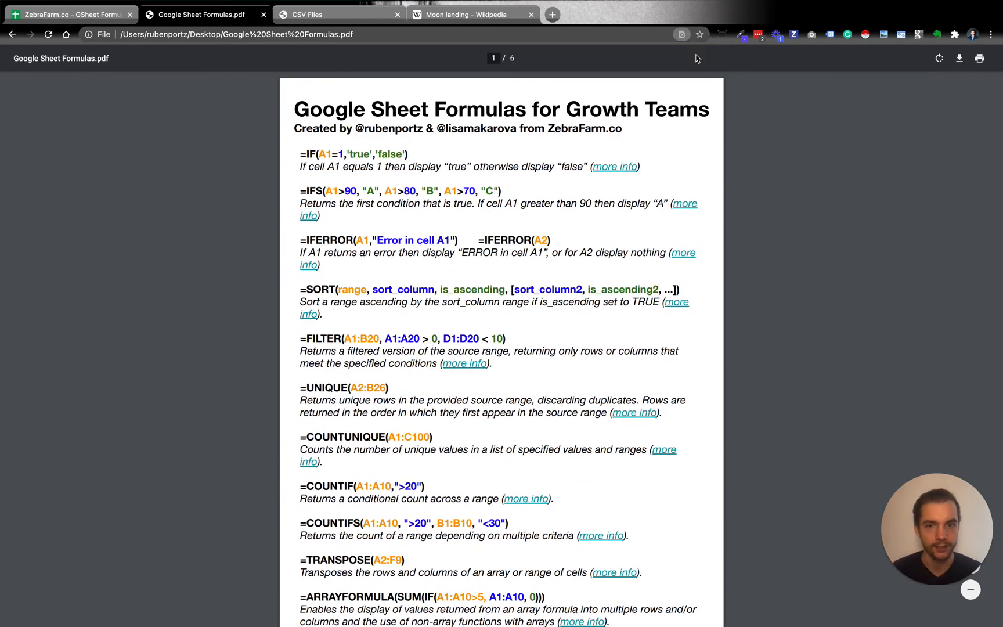
key("ctrl+f")
type("Import")
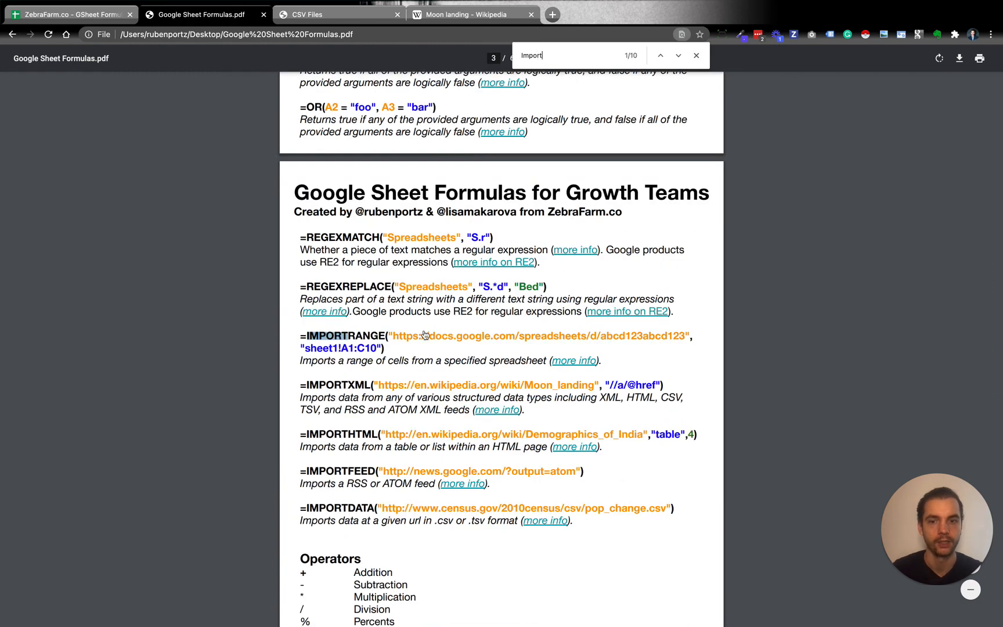
left_click(199, 345)
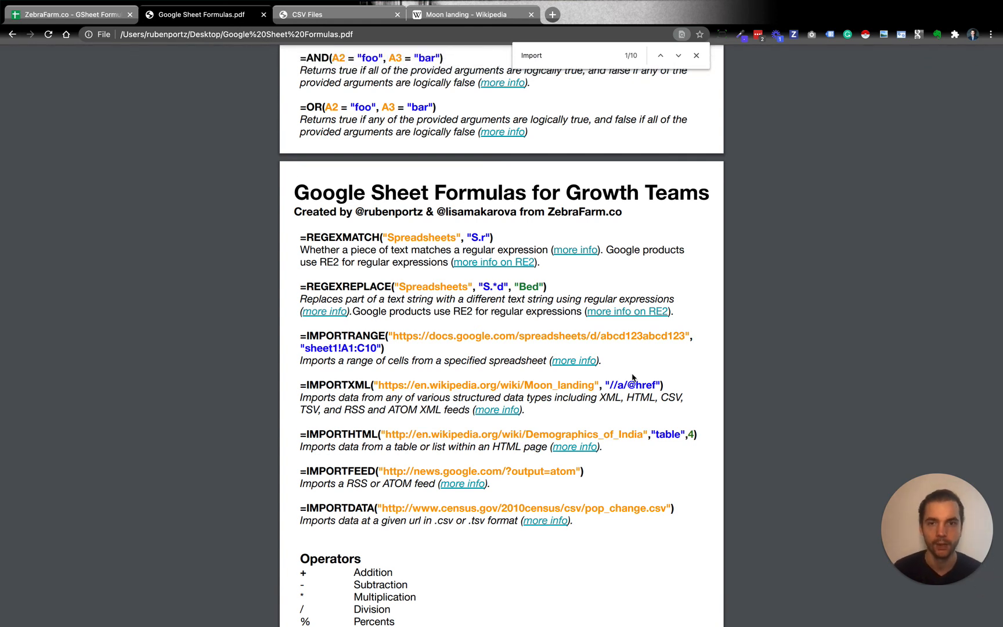
left_click(697, 55)
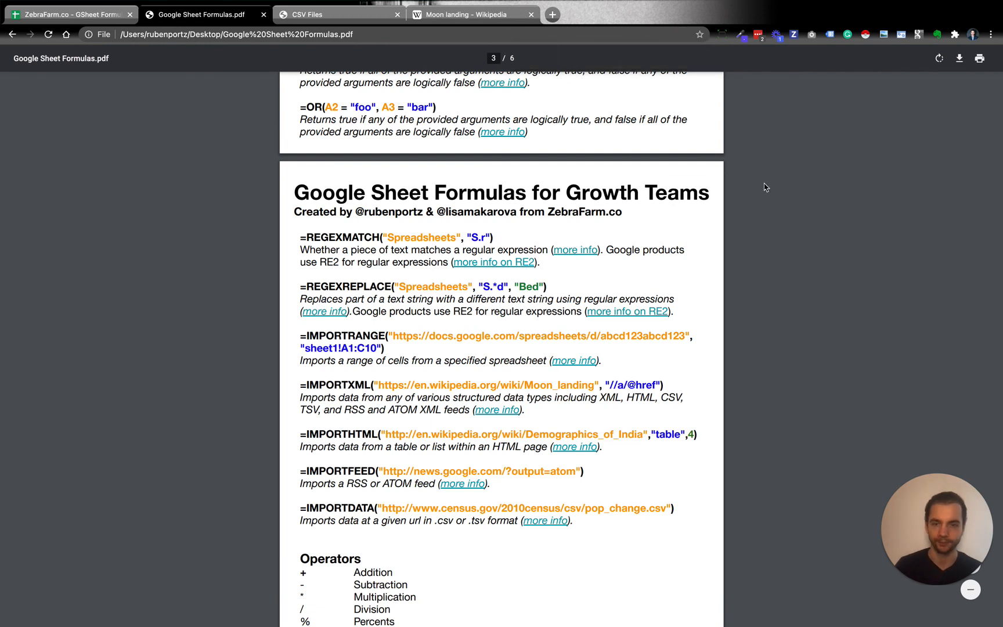